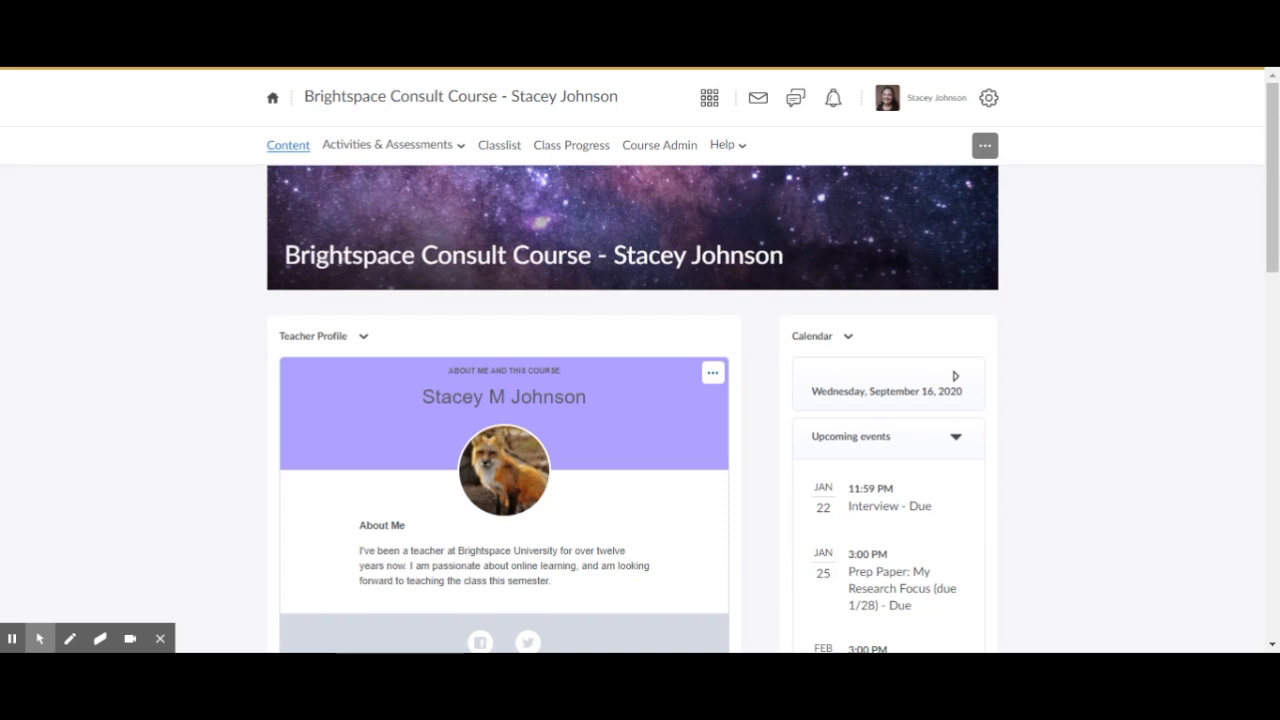
Step: Add a new module named Exam at the end of the course content's table of contents
click(288, 146)
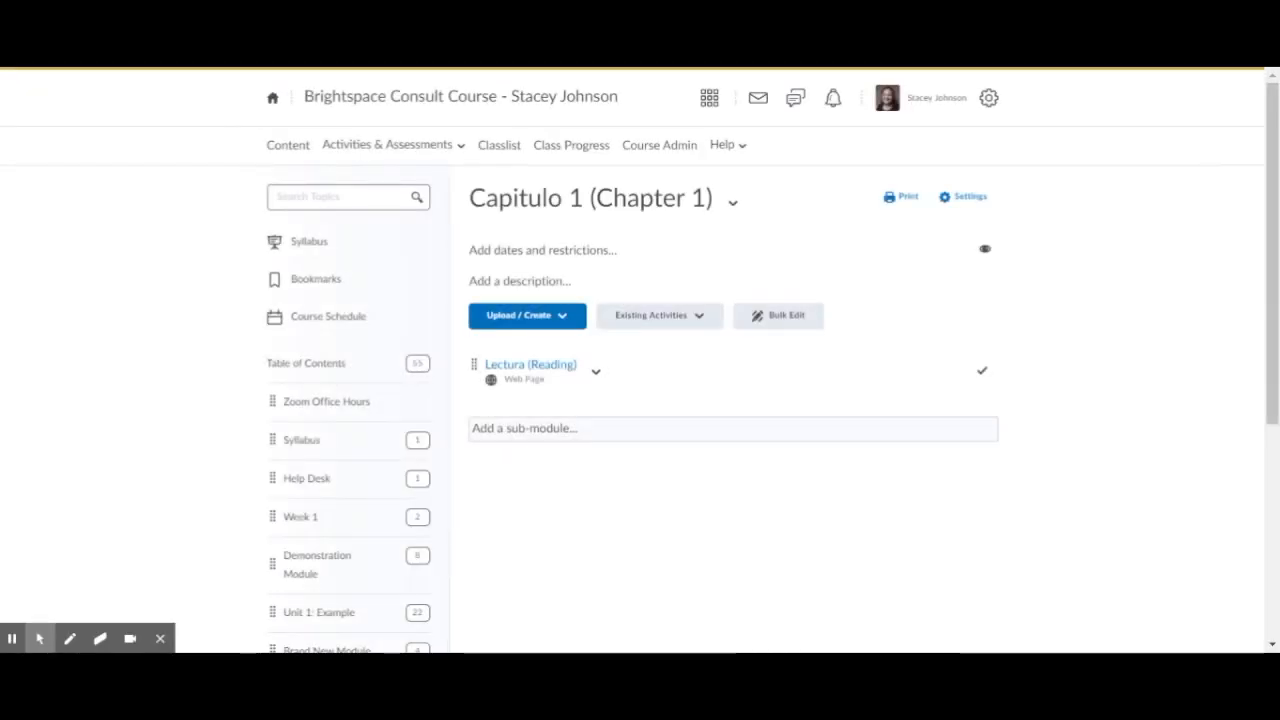
scroll(640, 360, down, 2)
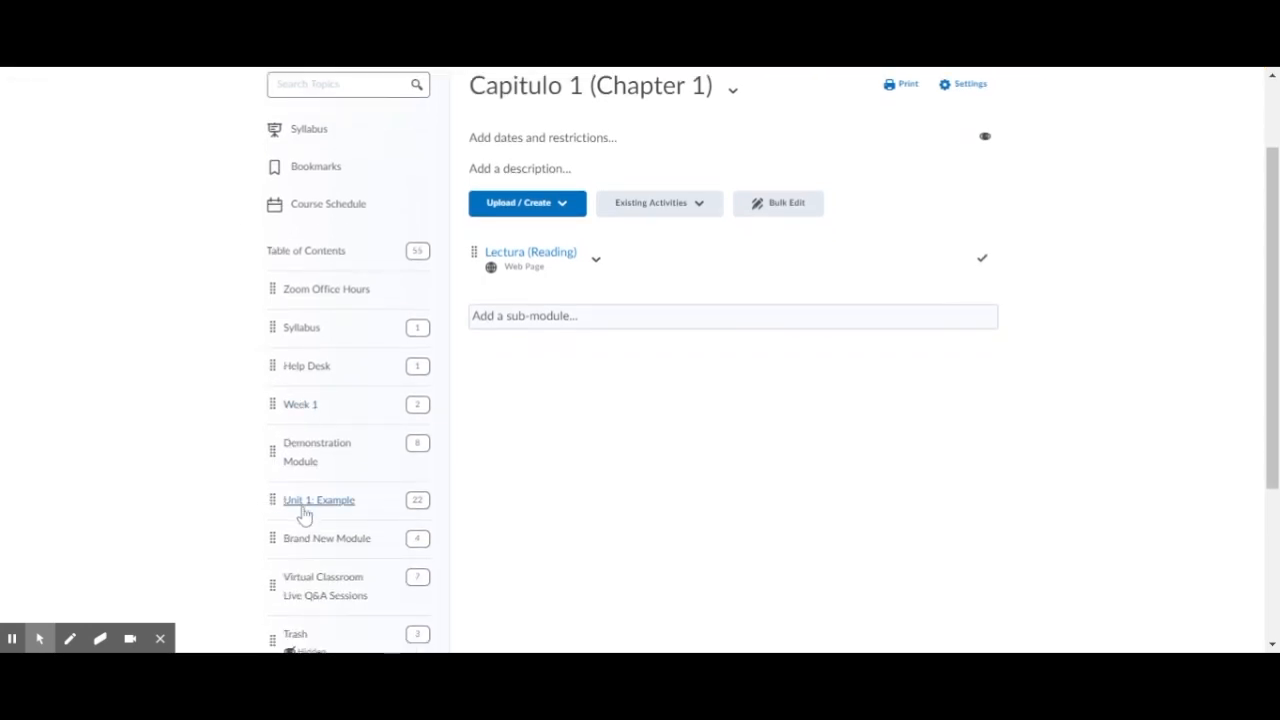
scroll(243, 532, down, 1)
scroll(243, 532, up, 2)
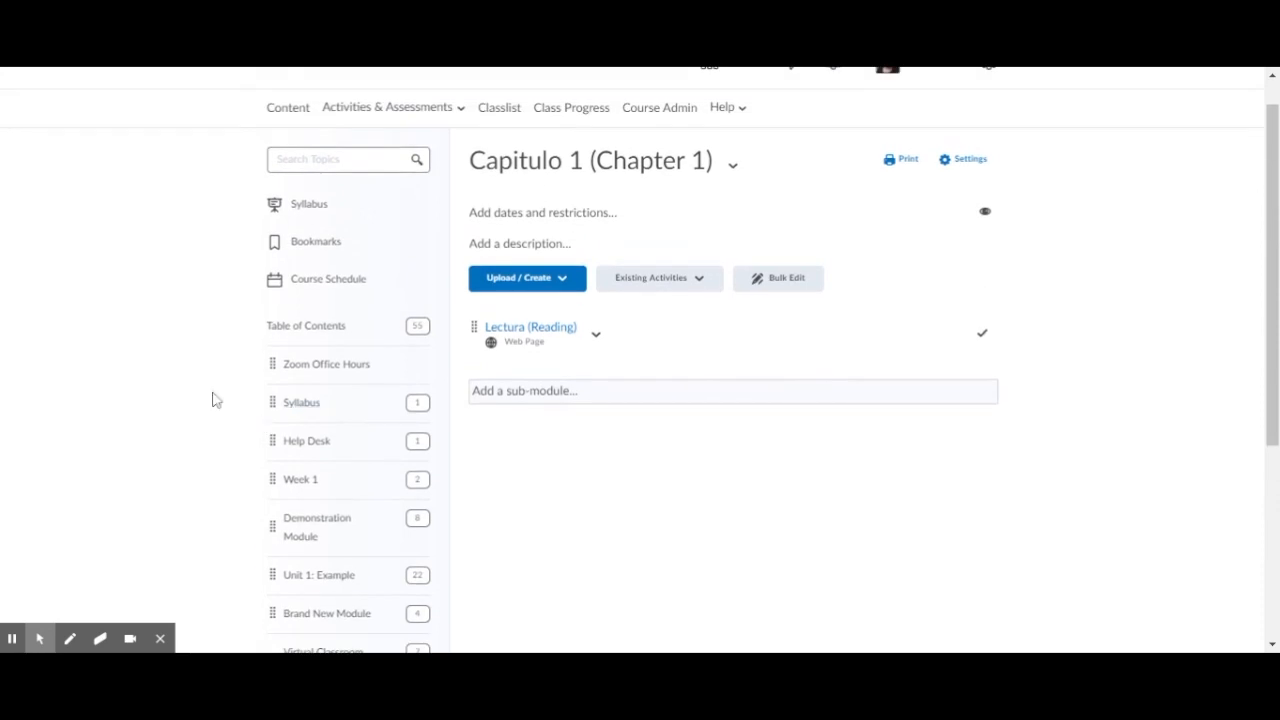
scroll(212, 400, down, 3)
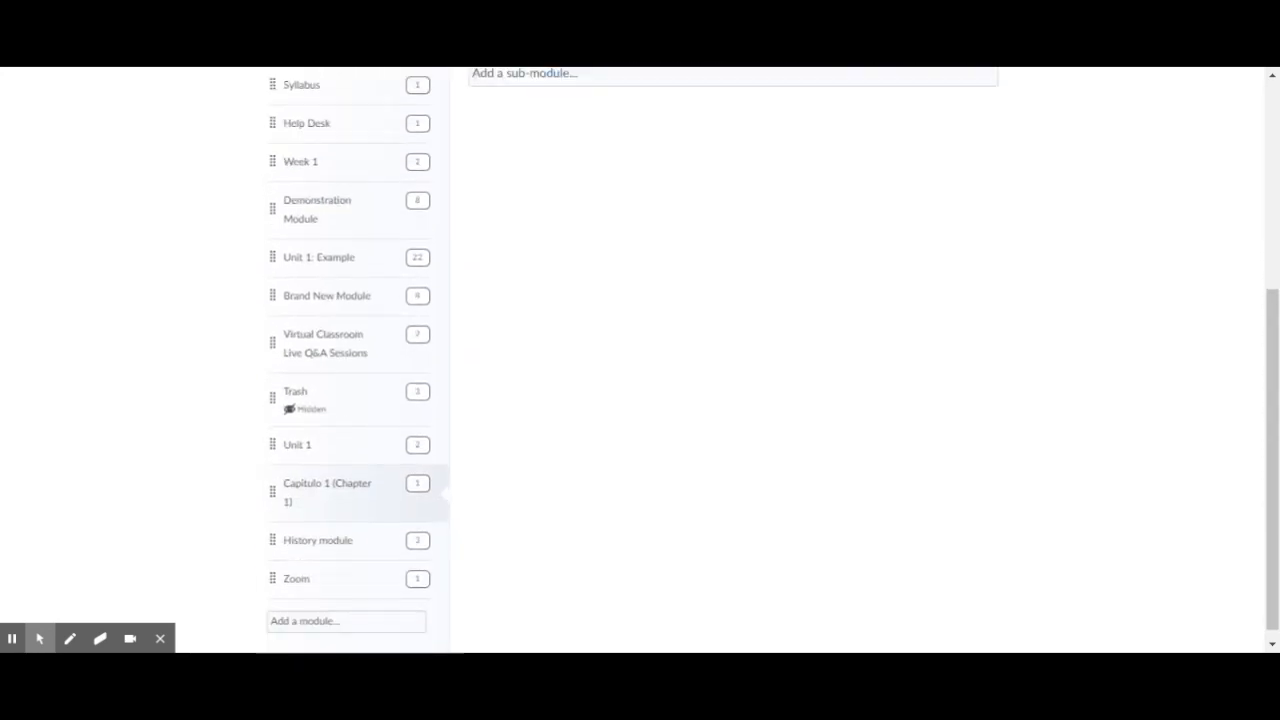
click(318, 618)
text(Exam)
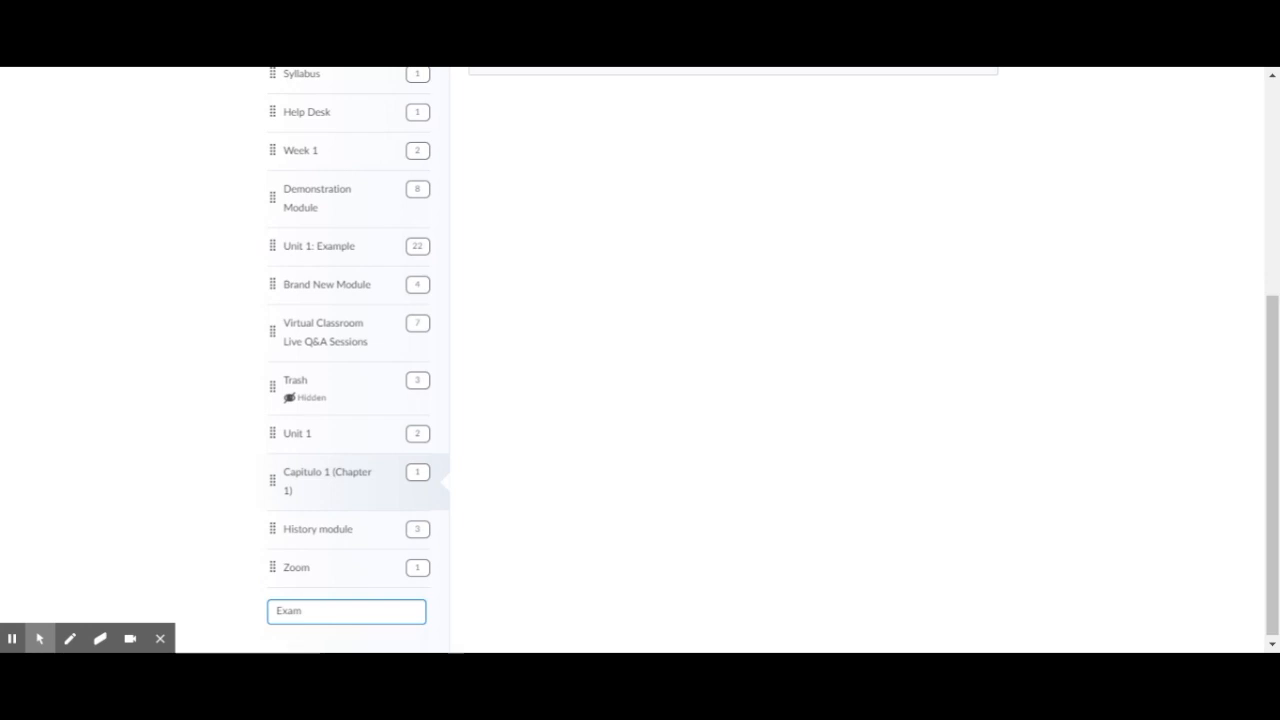
key(Return)
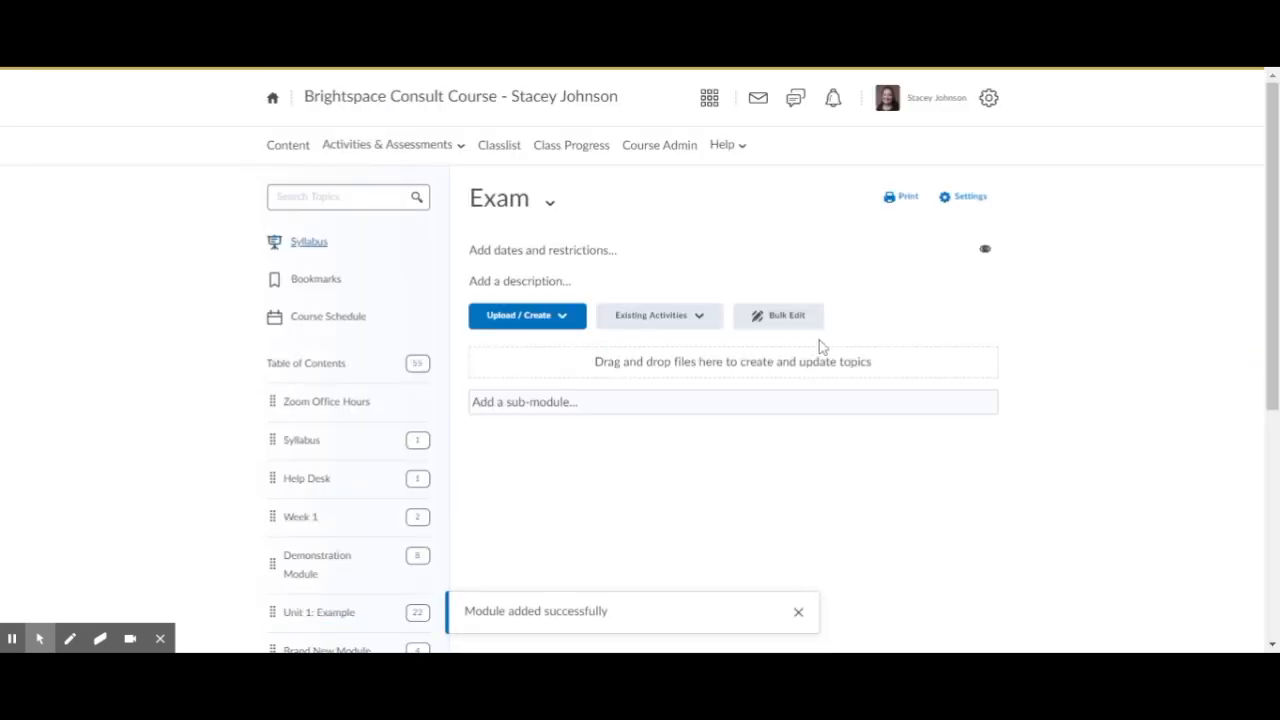
Step: Create a new assignment in the Exam module and name it "Midterm Exam 9/22/20"
click(560, 320)
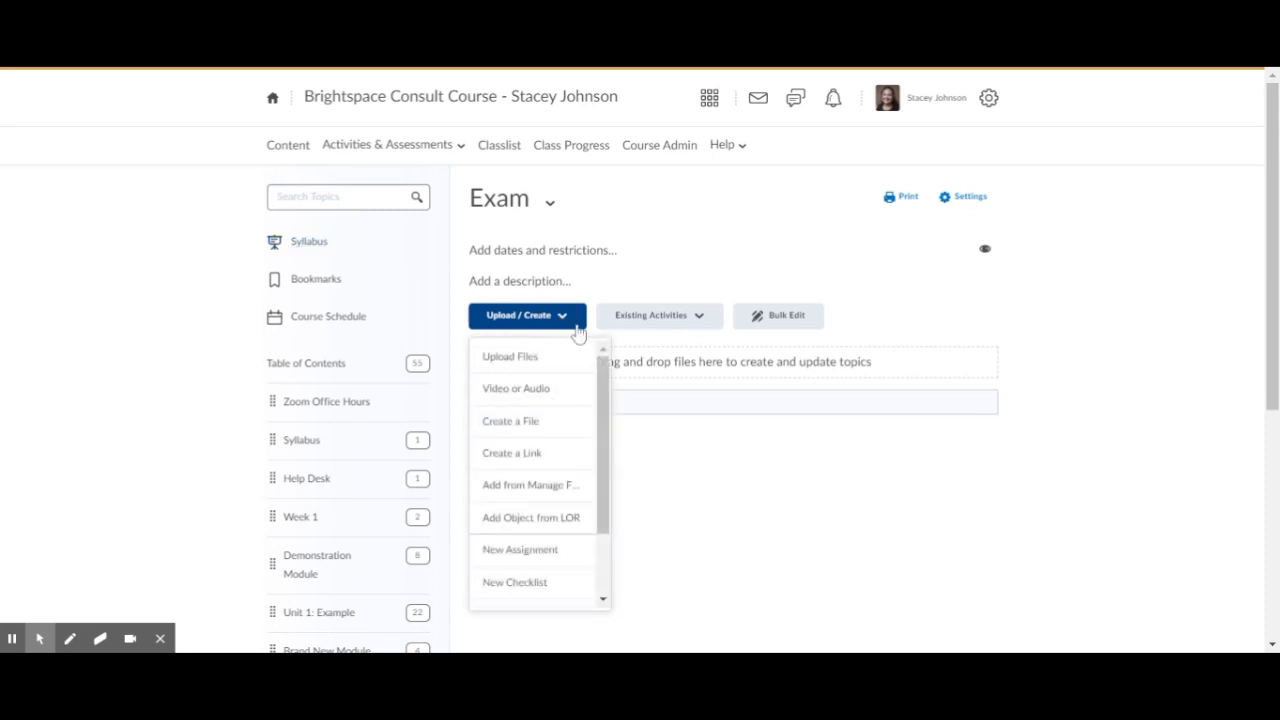
drag(602, 368, 601, 430)
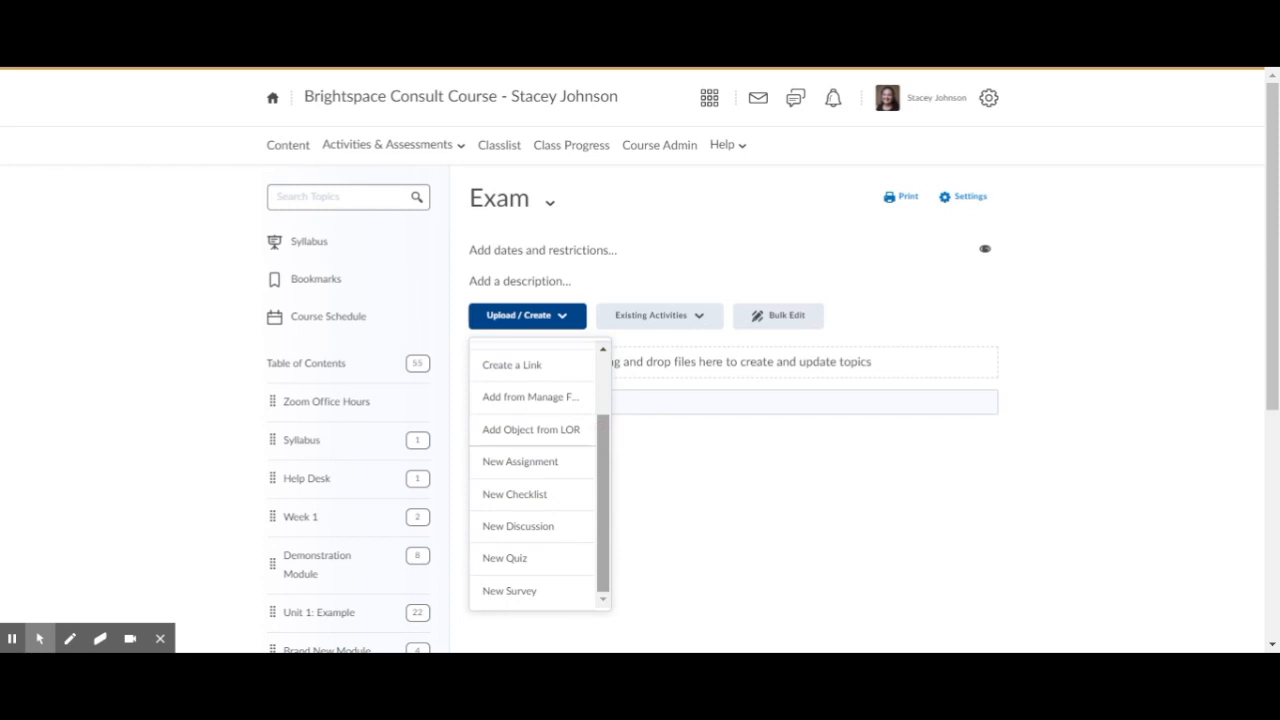
click(512, 464)
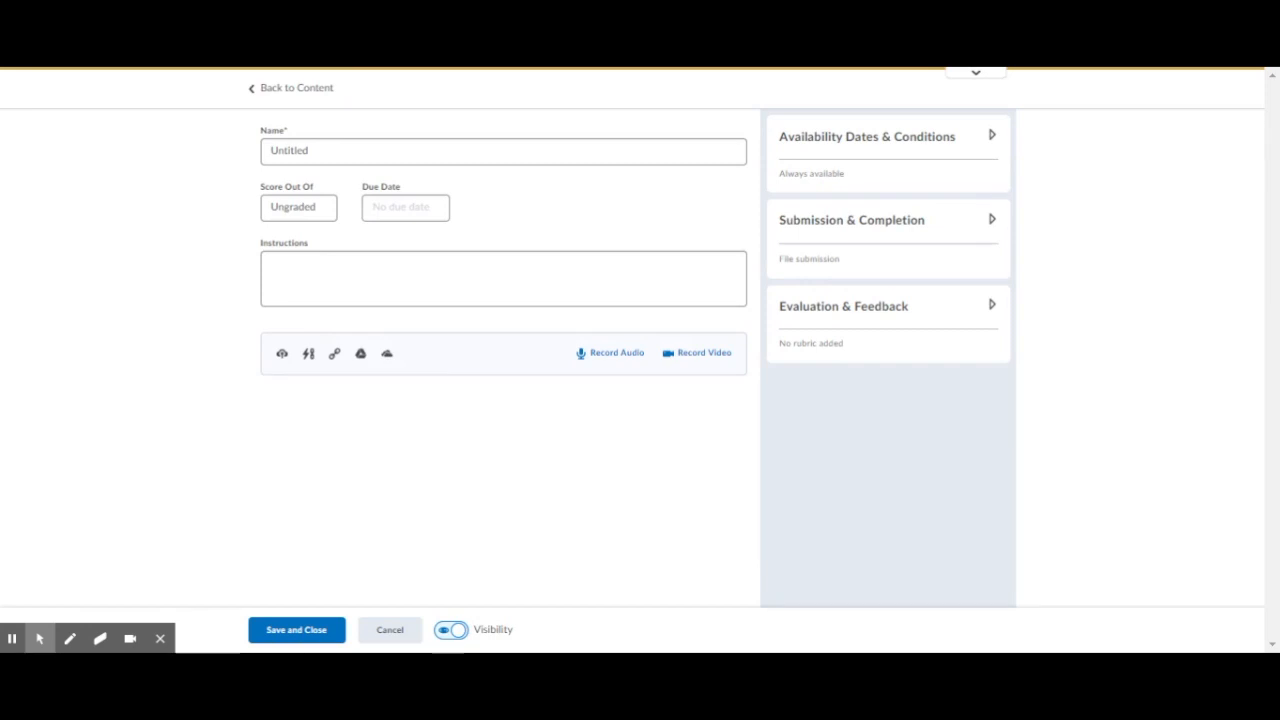
key(BackSpace)
key(BackSpace)
key(BackSpace)
key(BackSpace)
key(BackSpace)
key(BackSpace)
key(BackSpace)
key(BackSpace)
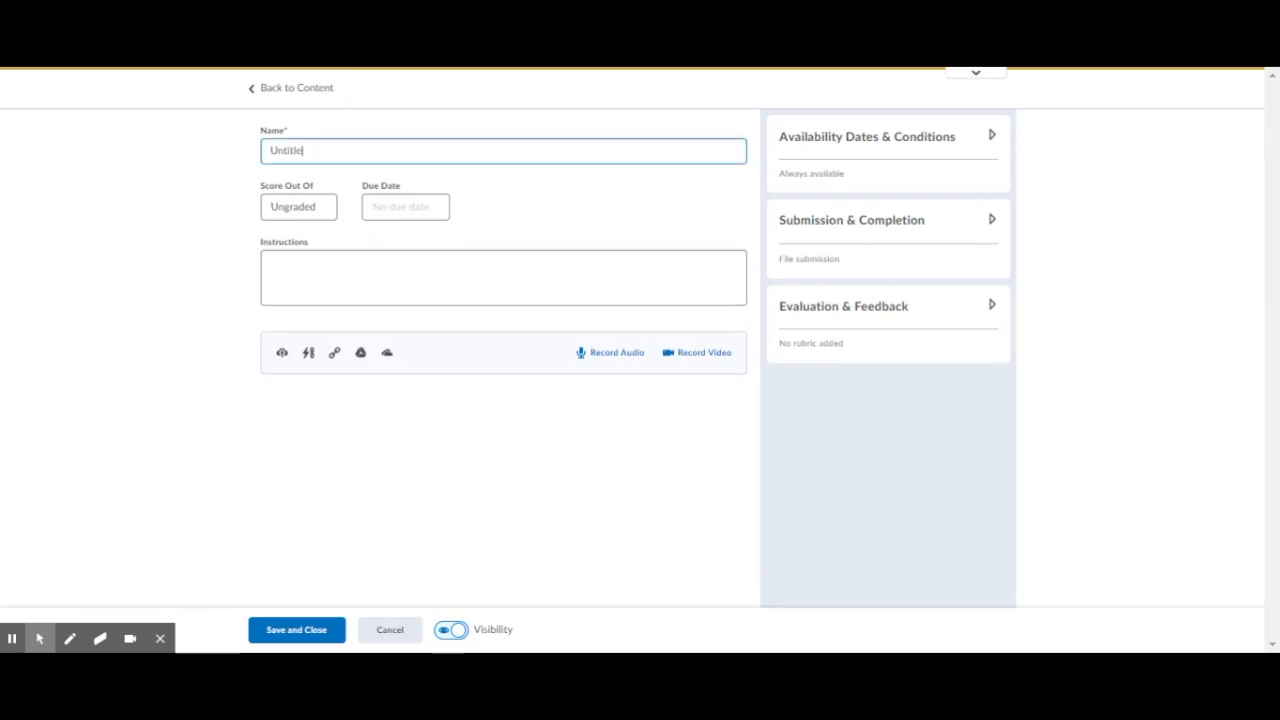
text(Midterm Exam 9/22/20)
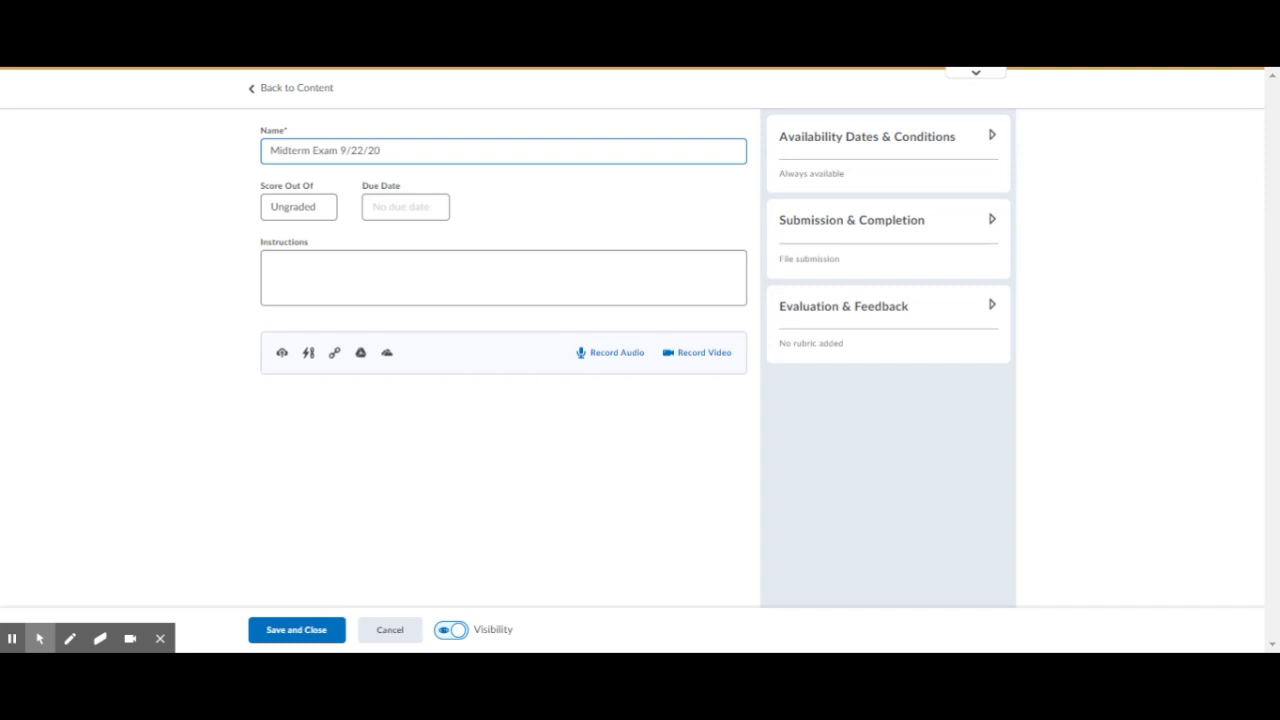
Step: Set the assignment's score to 100 points and its due date to 9/22/2020
click(300, 207)
text(100)
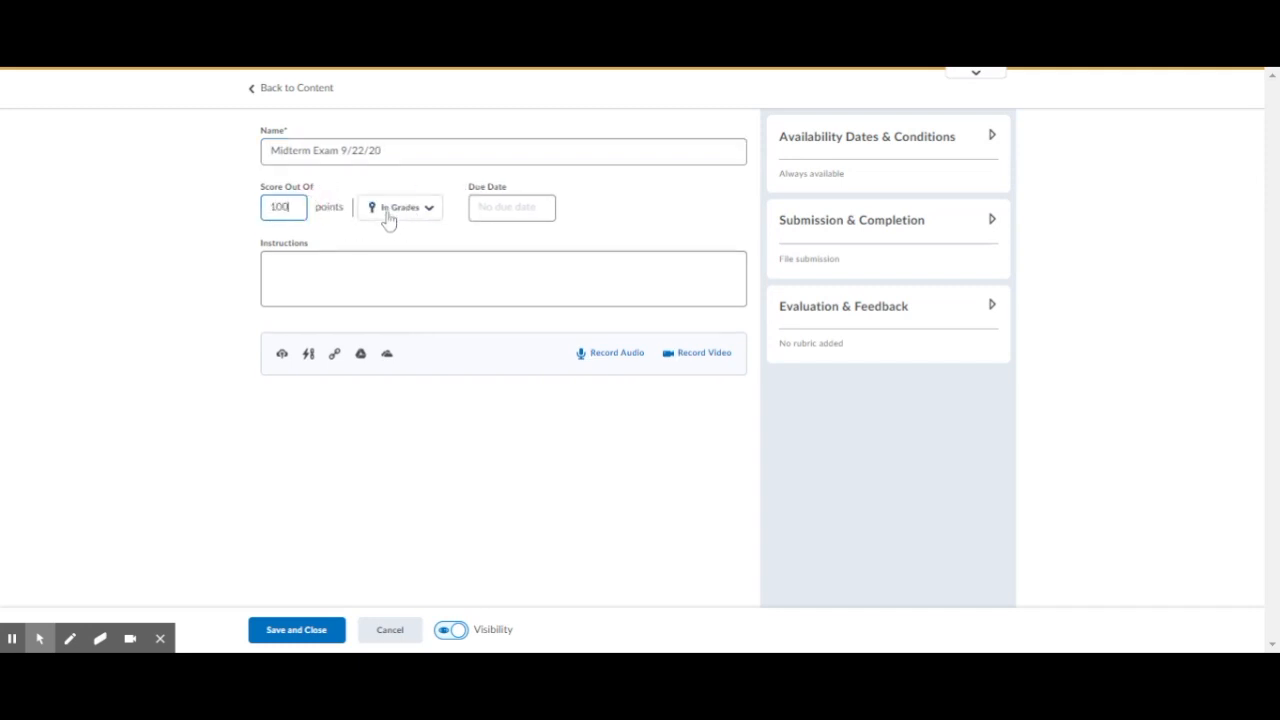
click(508, 208)
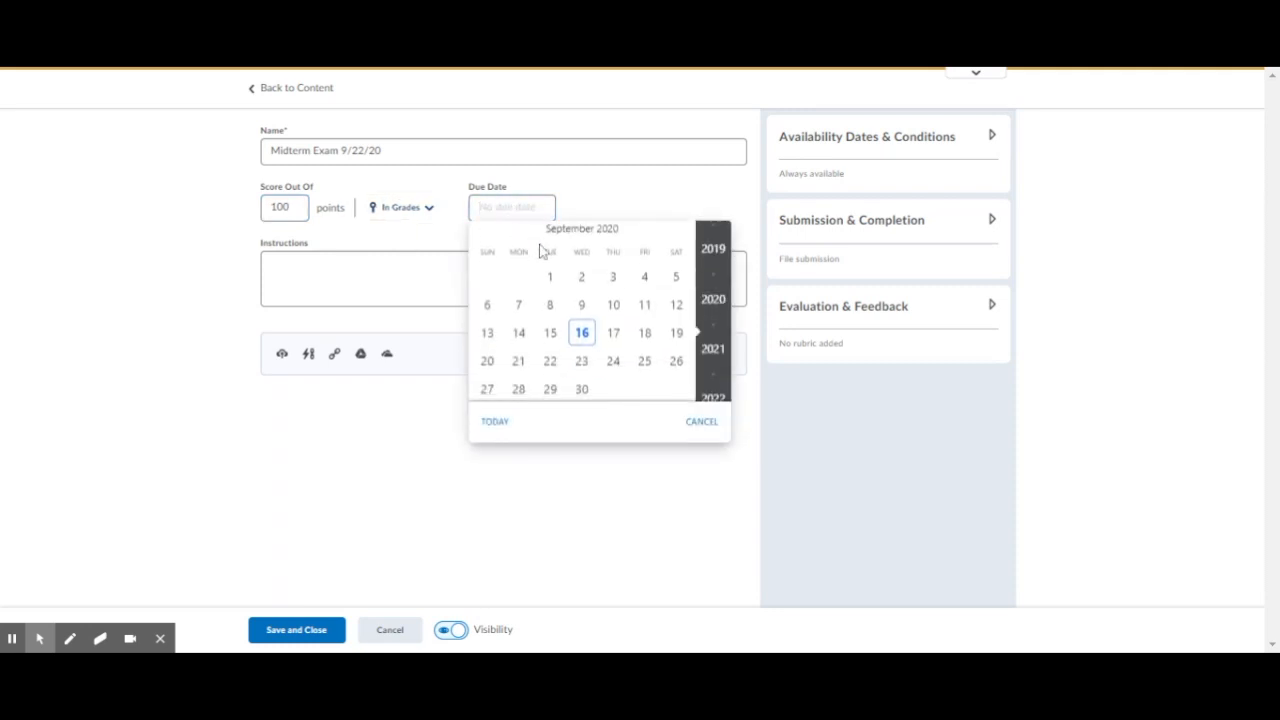
click(549, 361)
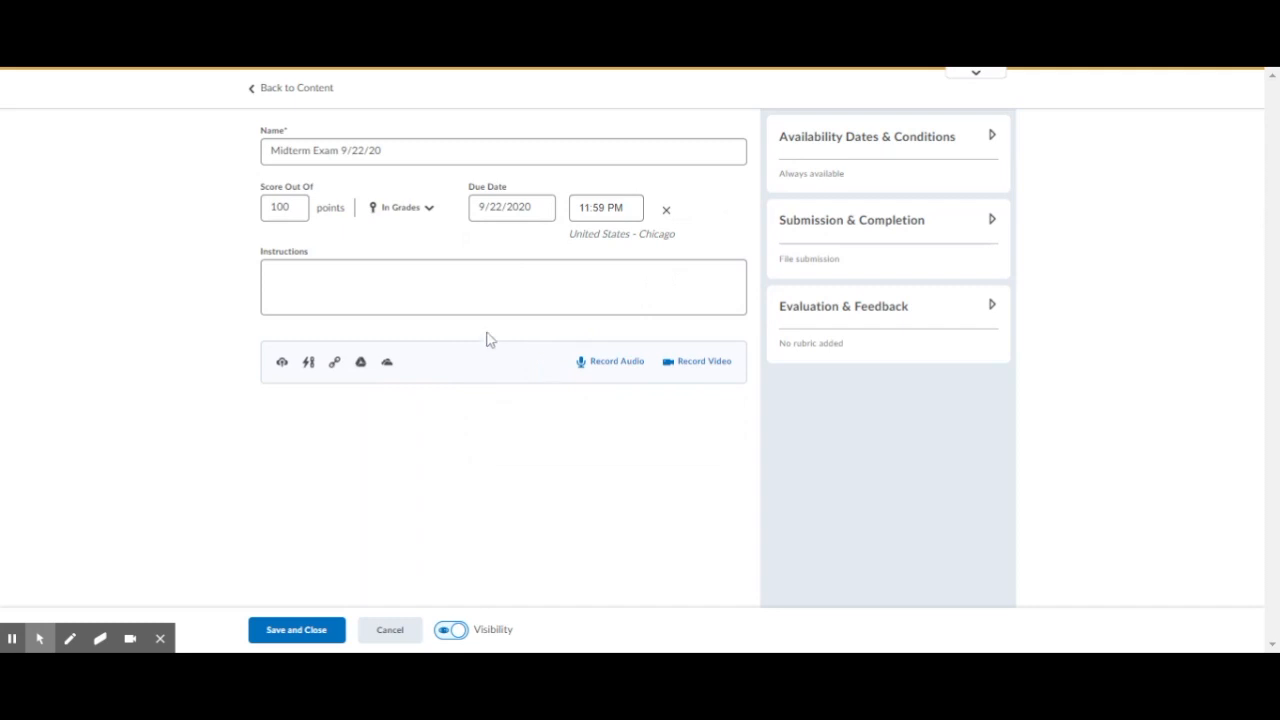
Step: Upload the file f02e CPK Model Kit.docx from the computer for the assignment's instructions
click(403, 277)
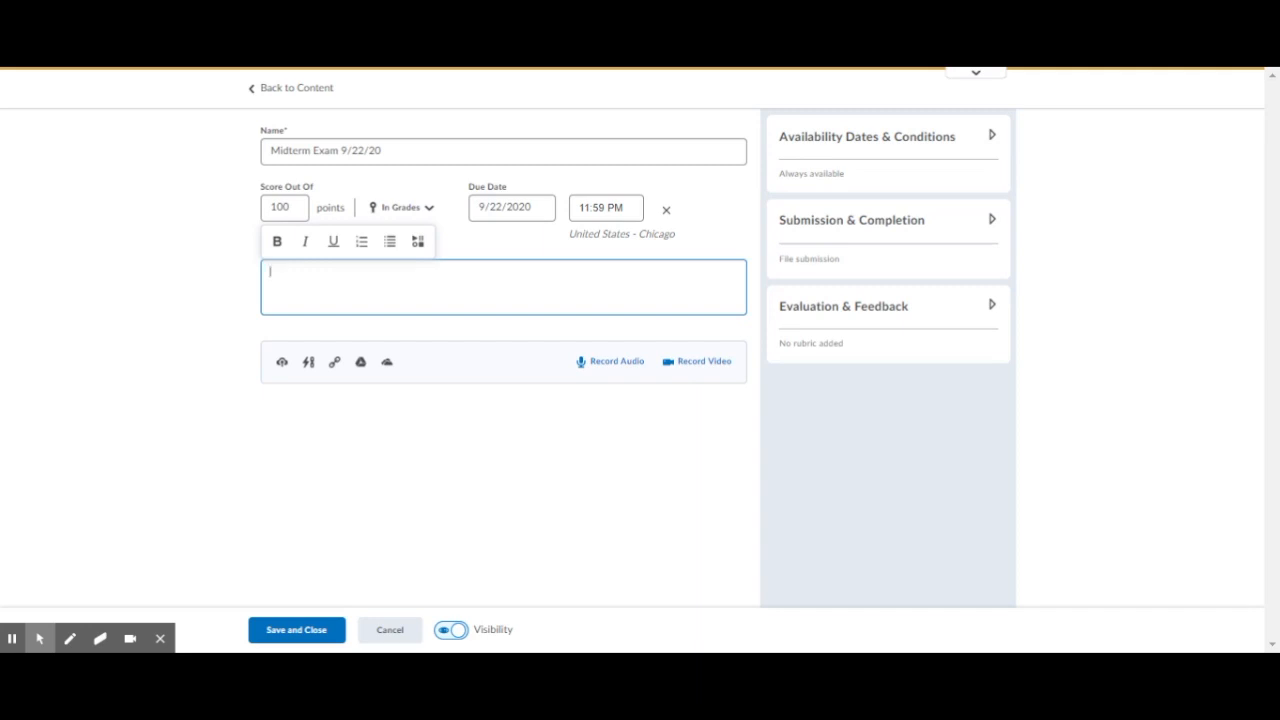
click(419, 249)
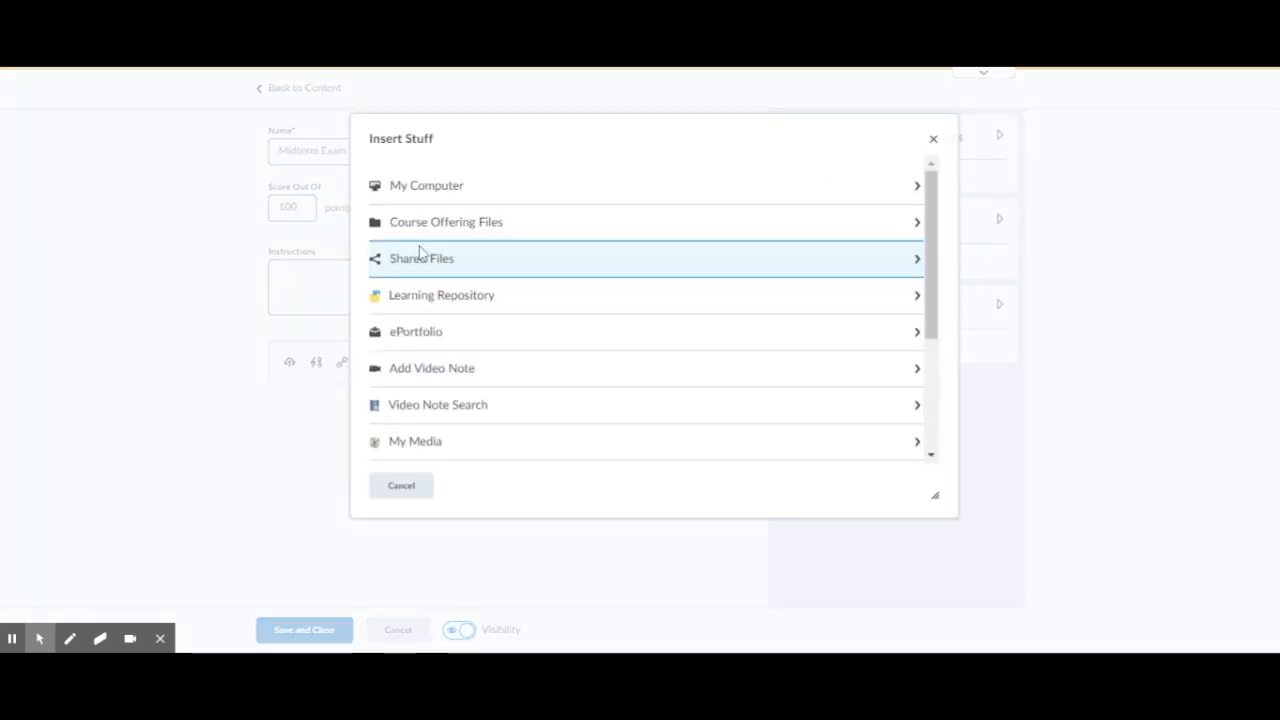
click(423, 194)
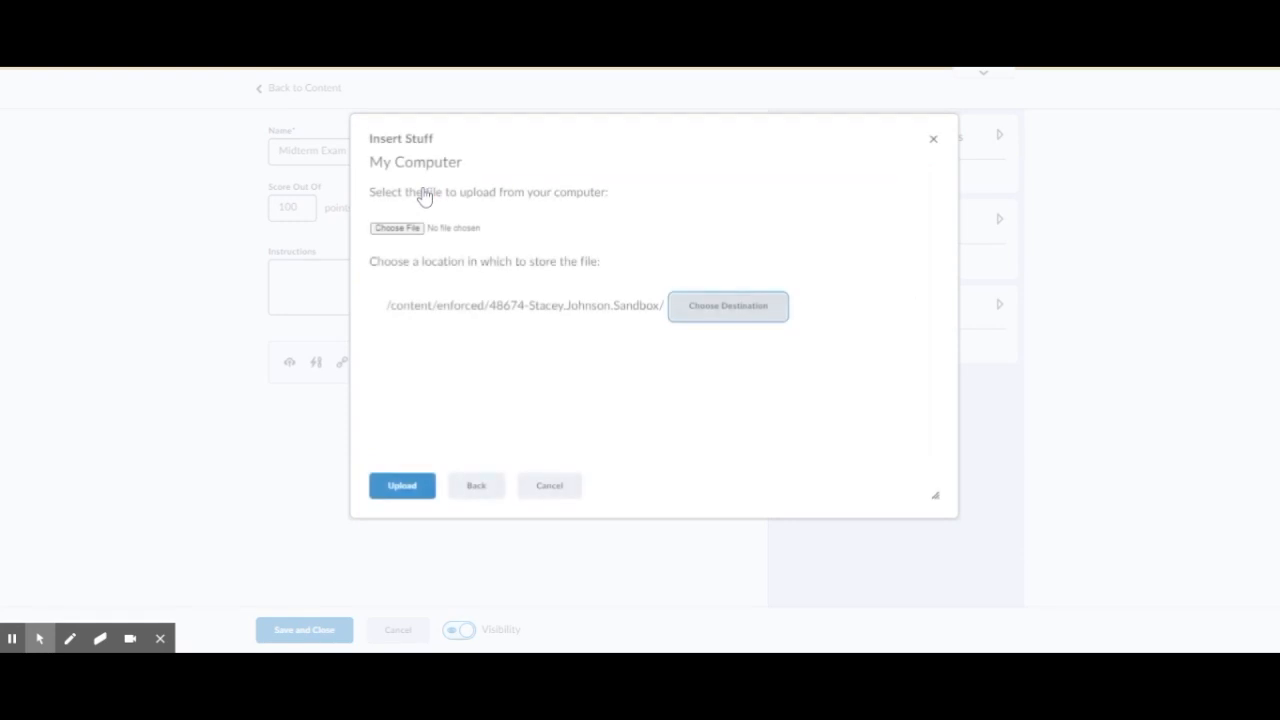
click(403, 228)
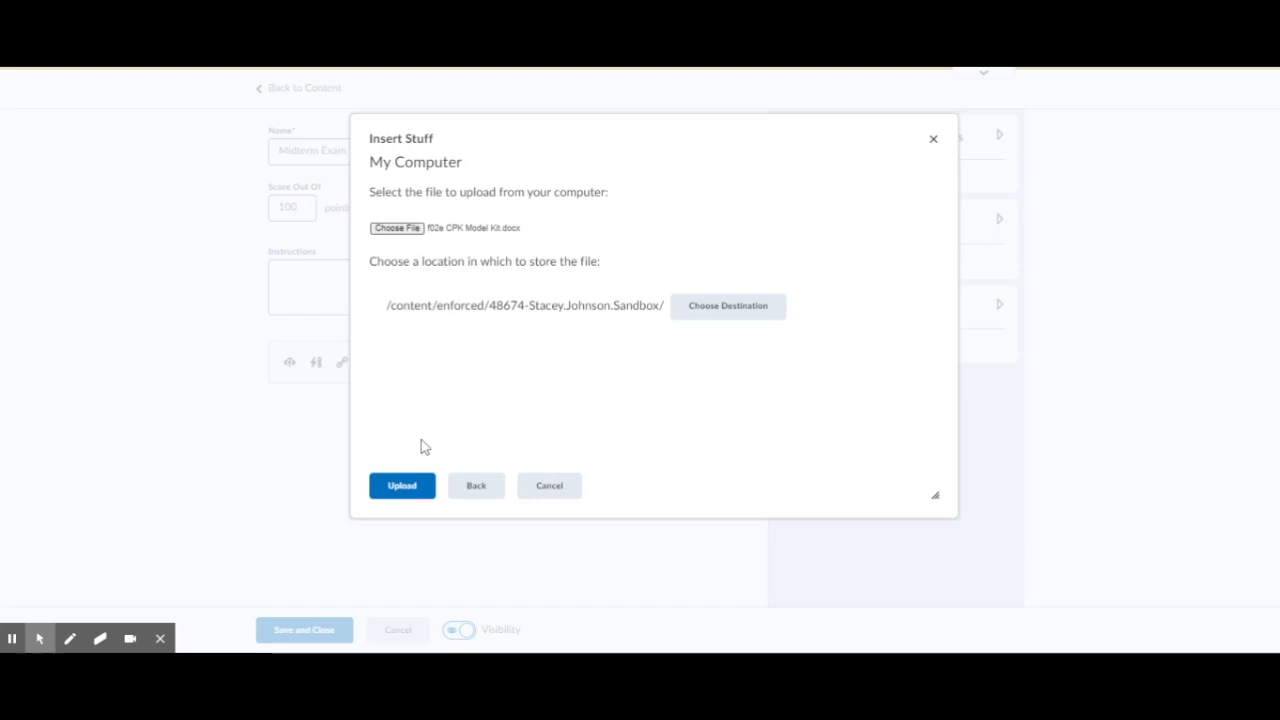
click(406, 487)
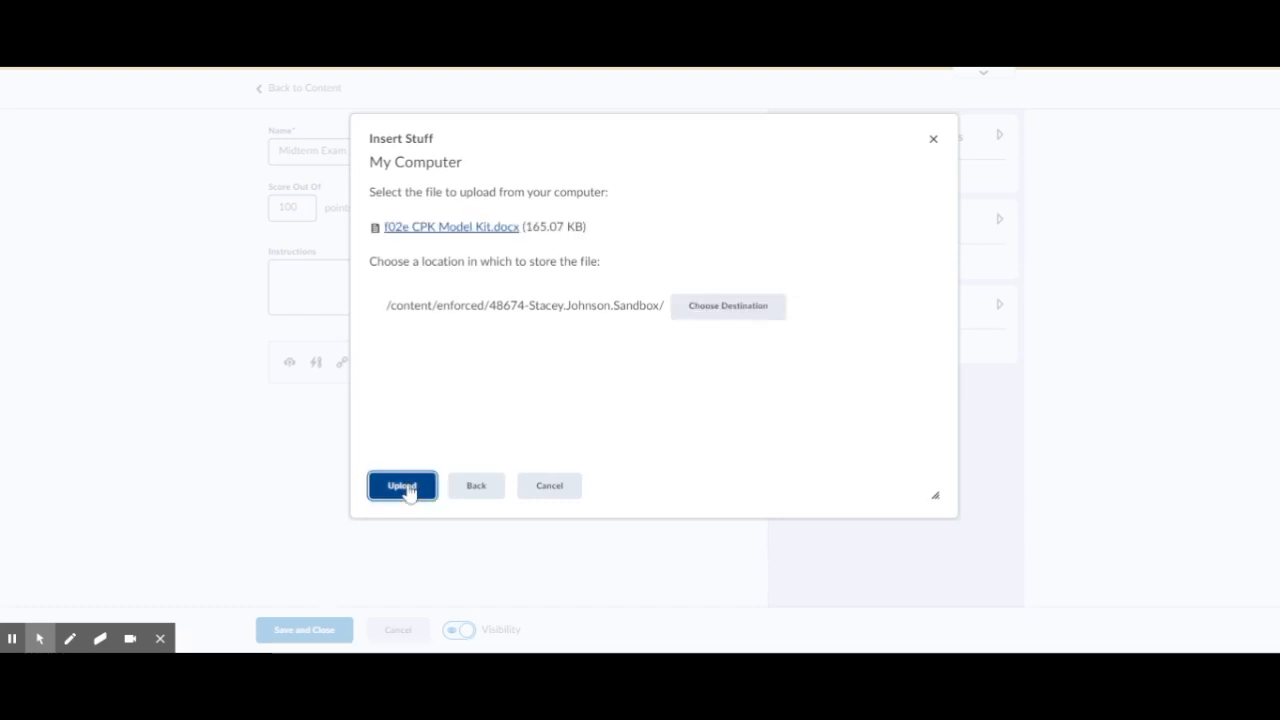
Step: Insert the uploaded file into the instructions with the link text "Download this document and fill out as the exam"
click(448, 282)
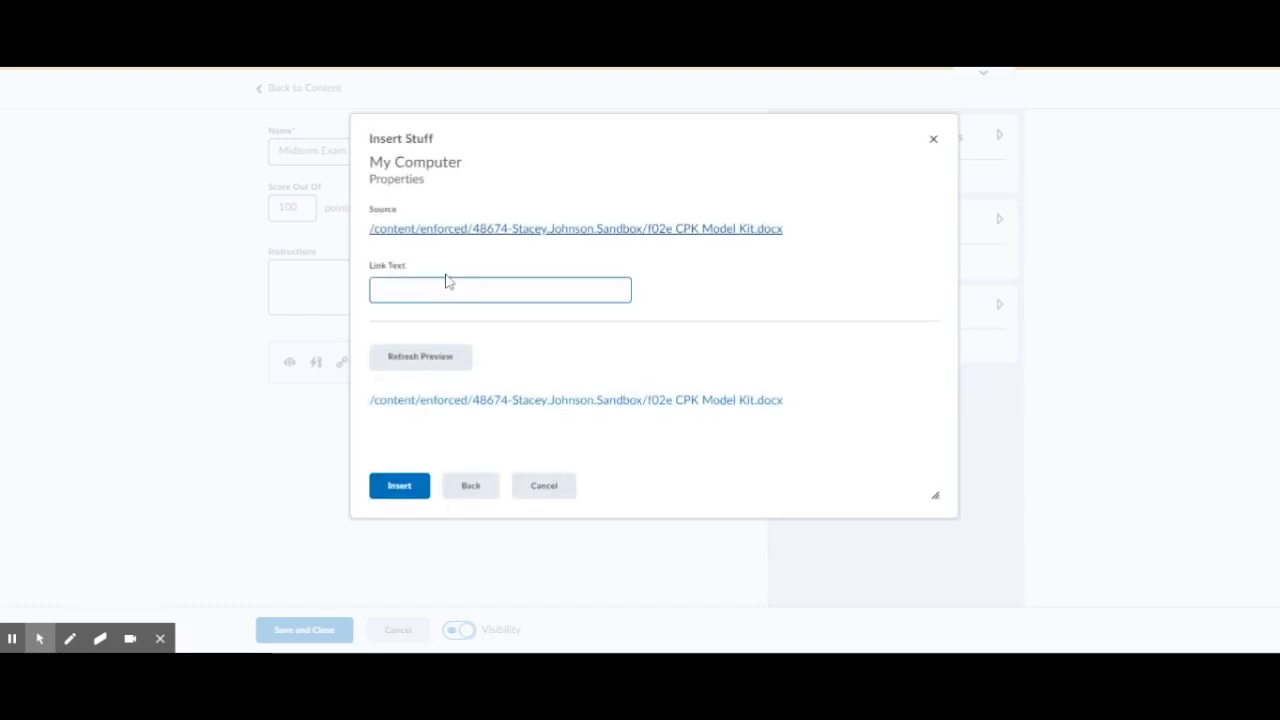
text(Down)
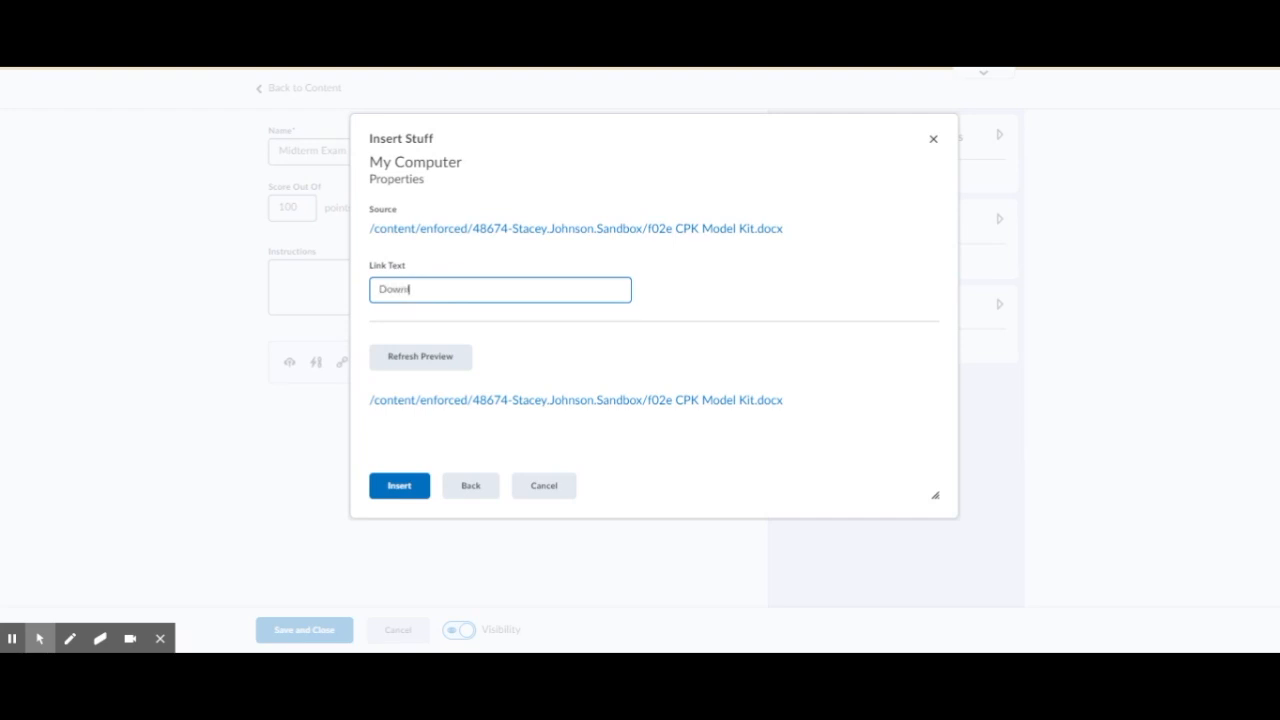
text(load this document and use as the exam paper)
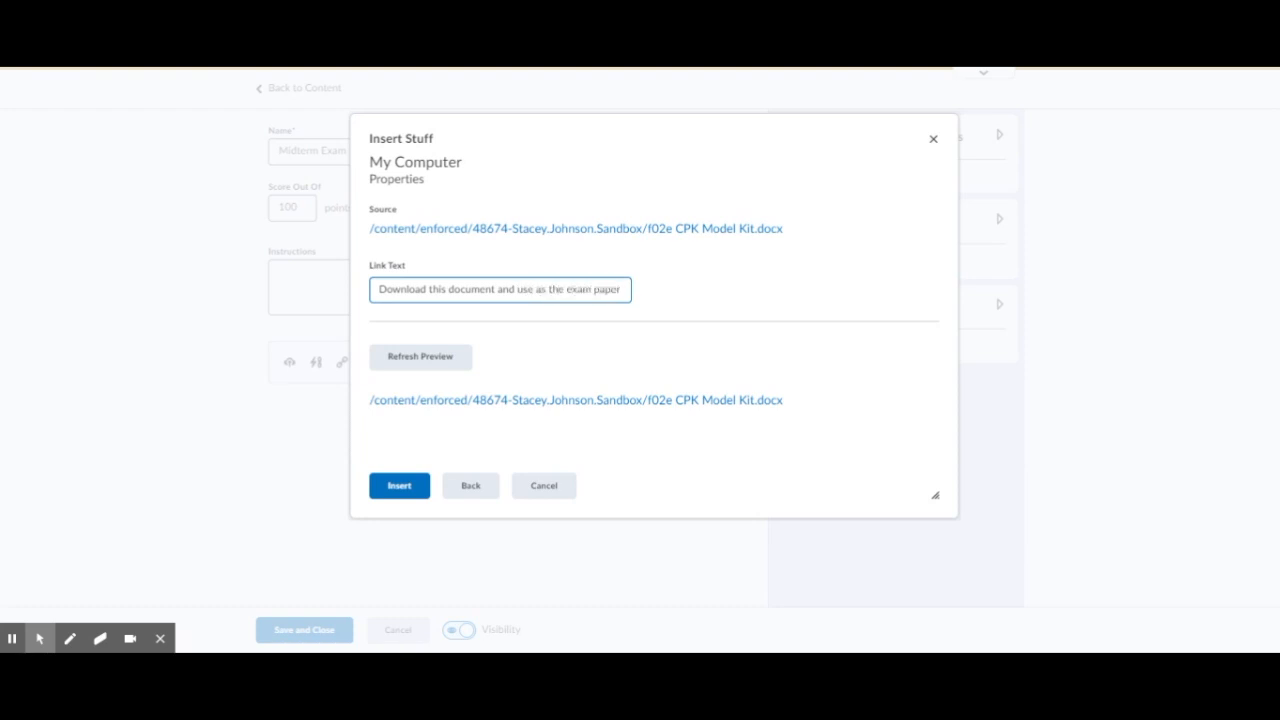
key(BackSpace)
key(BackSpace)
key(BackSpace)
key(BackSpace)
key(BackSpace)
key(BackSpace)
key(BackSpace)
key(BackSpace)
key(BackSpace)
key(BackSpace)
key(BackSpace)
key(BackSpace)
key(BackSpace)
key(BackSpace)
key(BackSpace)
key(BackSpace)
key(BackSpace)
key(BackSpace)
key(BackSpace)
key(BackSpace)
text(fill out as the exam)
click(411, 486)
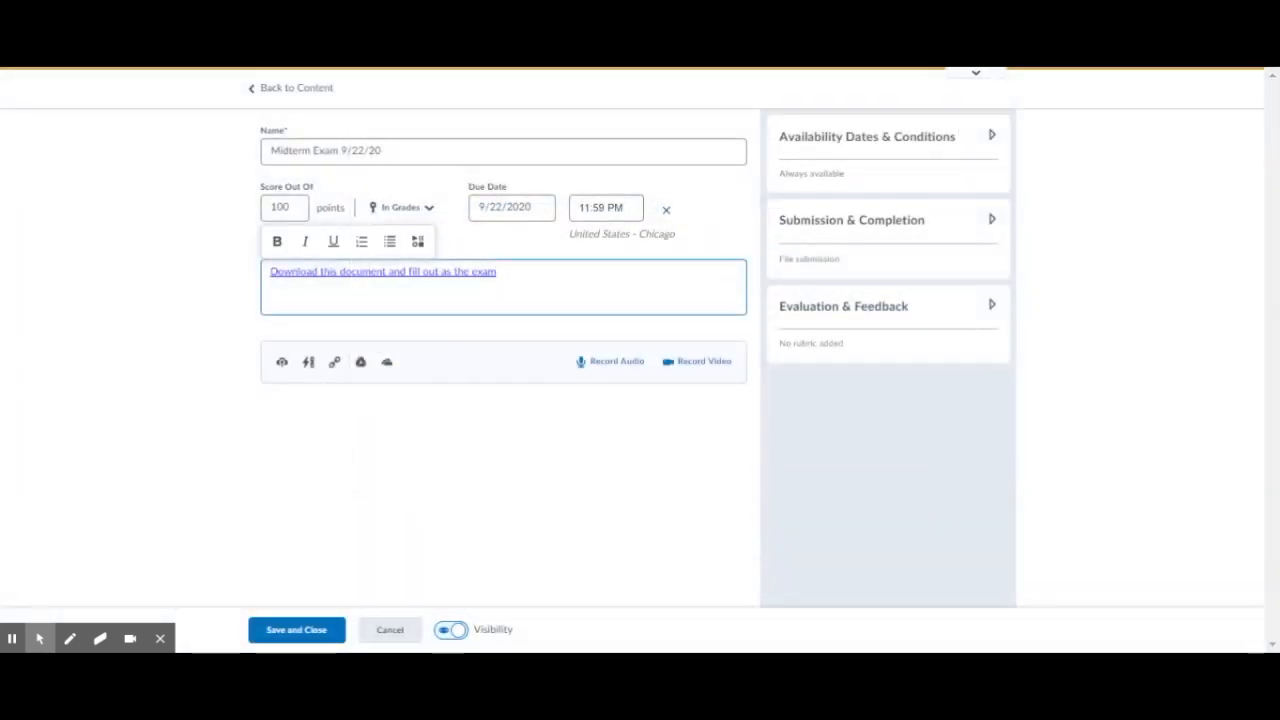
Step: Add the line "Please download this exam, complete it, then upload it to this assignment." above the document link in the instructions
key(Return)
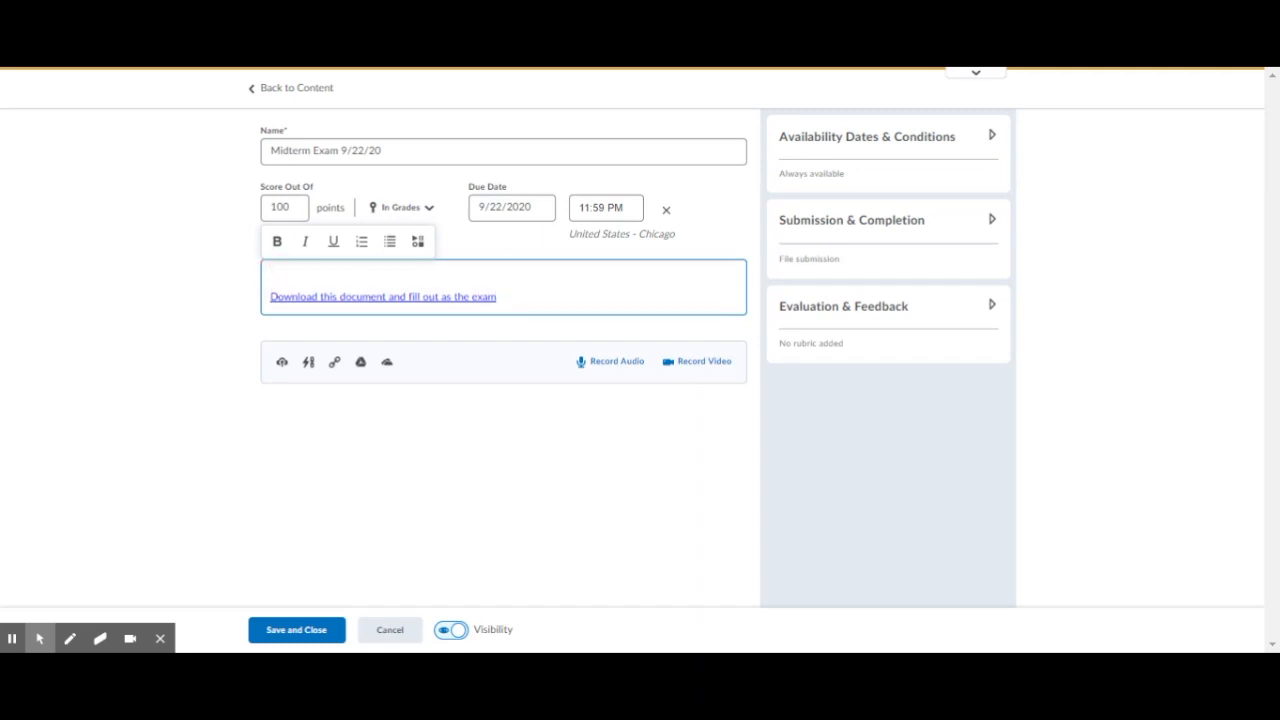
text(Please download this exam, comple)
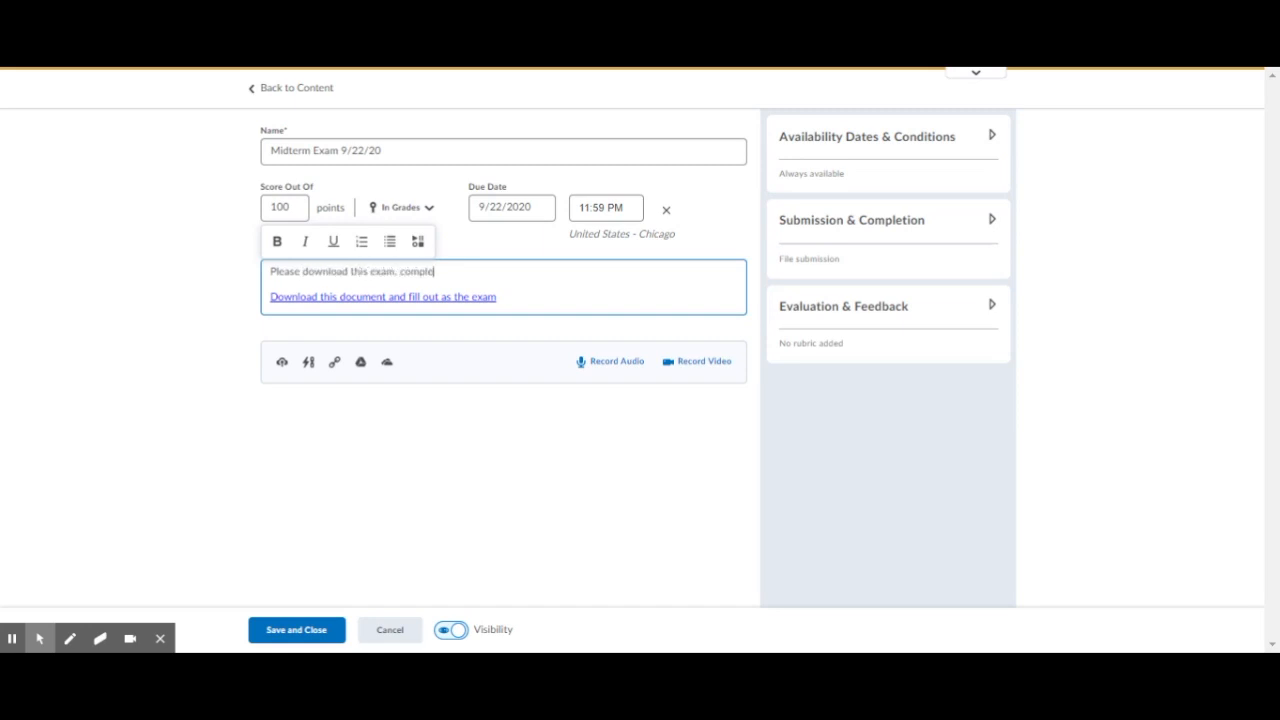
text(te it, then upload it to this assignment.)
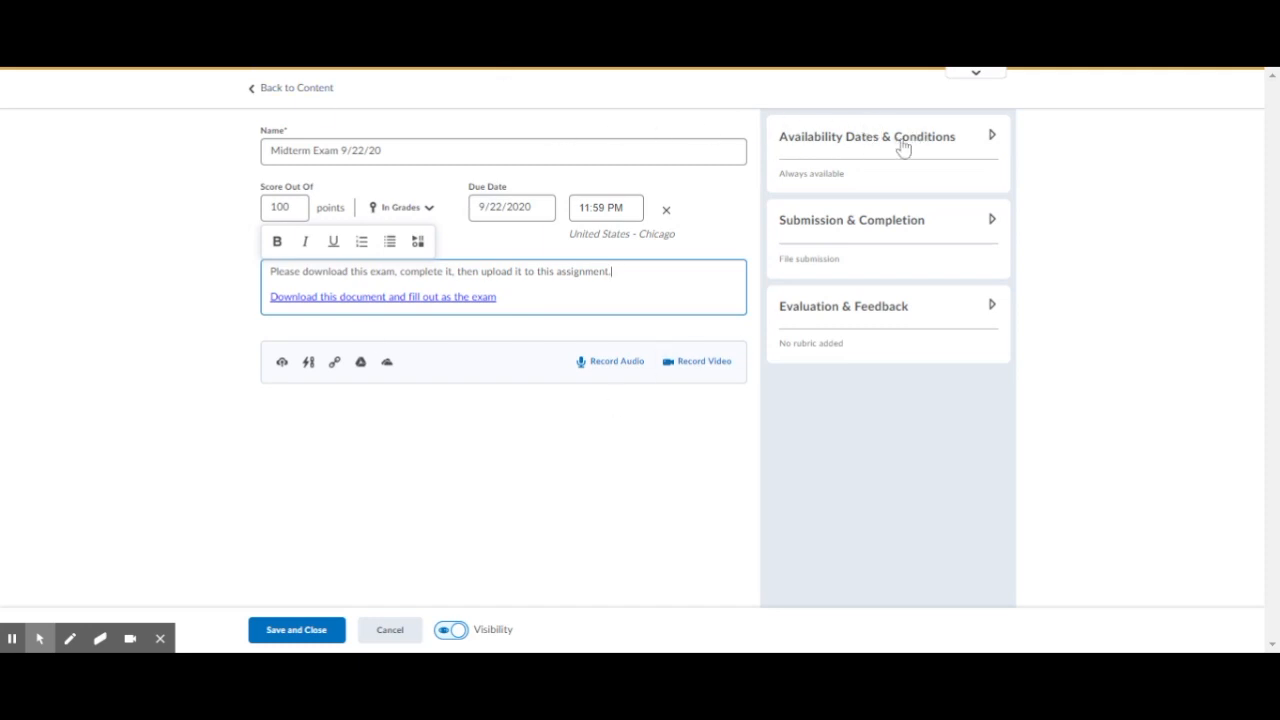
Step: Set the assignment's availability end date to 9/22/2020 and collapse the availability settings
click(968, 146)
click(822, 263)
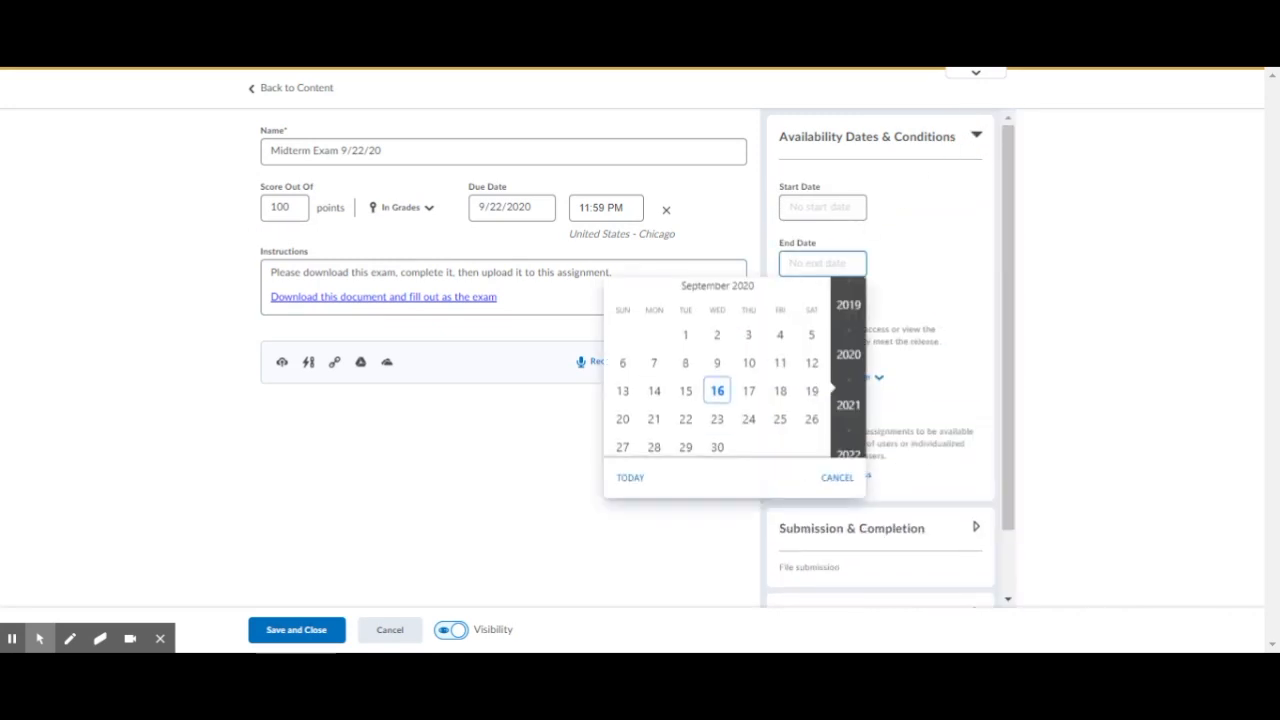
click(686, 418)
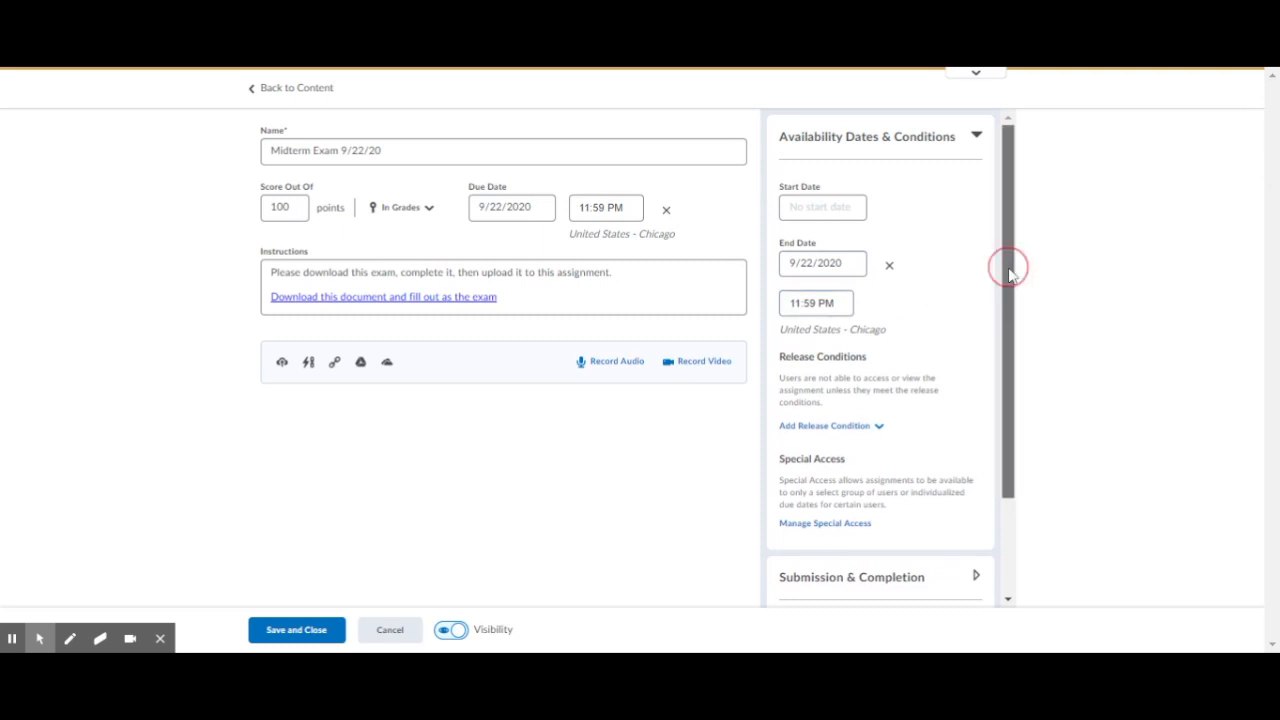
scroll(1006, 266, down, 3)
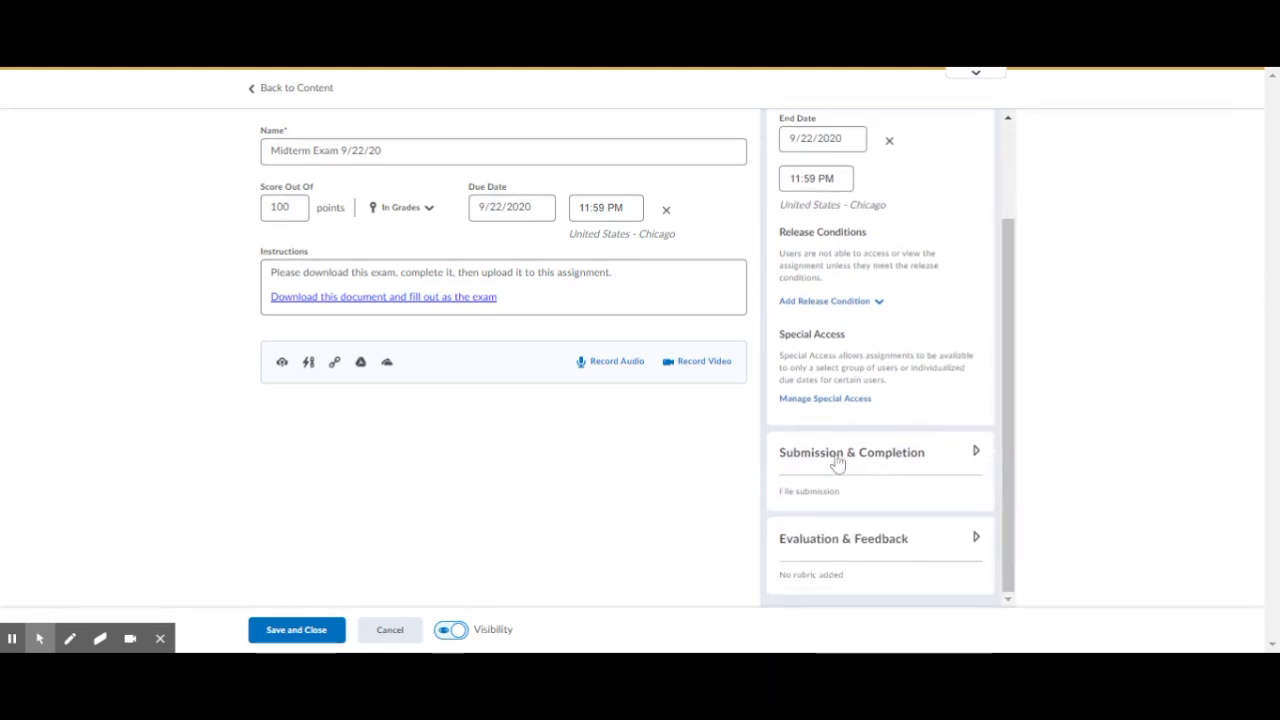
click(1012, 290)
drag(1012, 290, 988, 171)
click(975, 124)
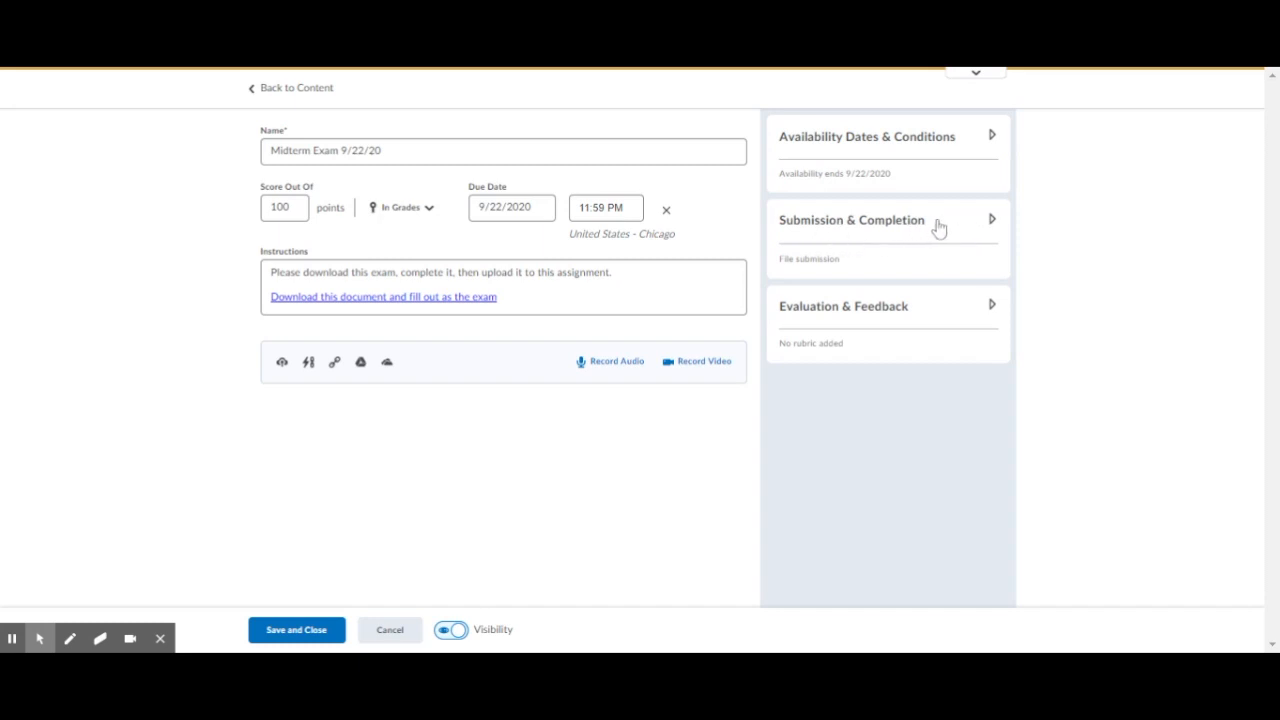
Step: Review the Submission & Completion and Evaluation & Feedback settings, and save and close the assignment
click(934, 225)
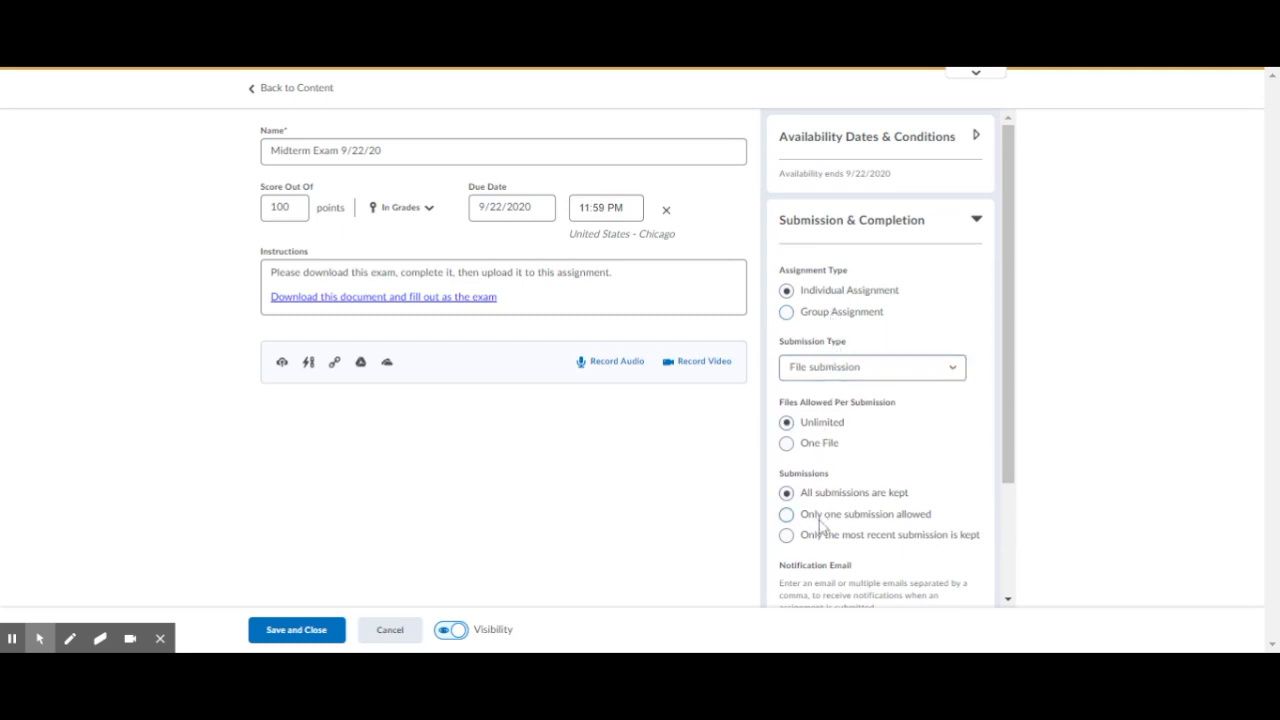
click(975, 222)
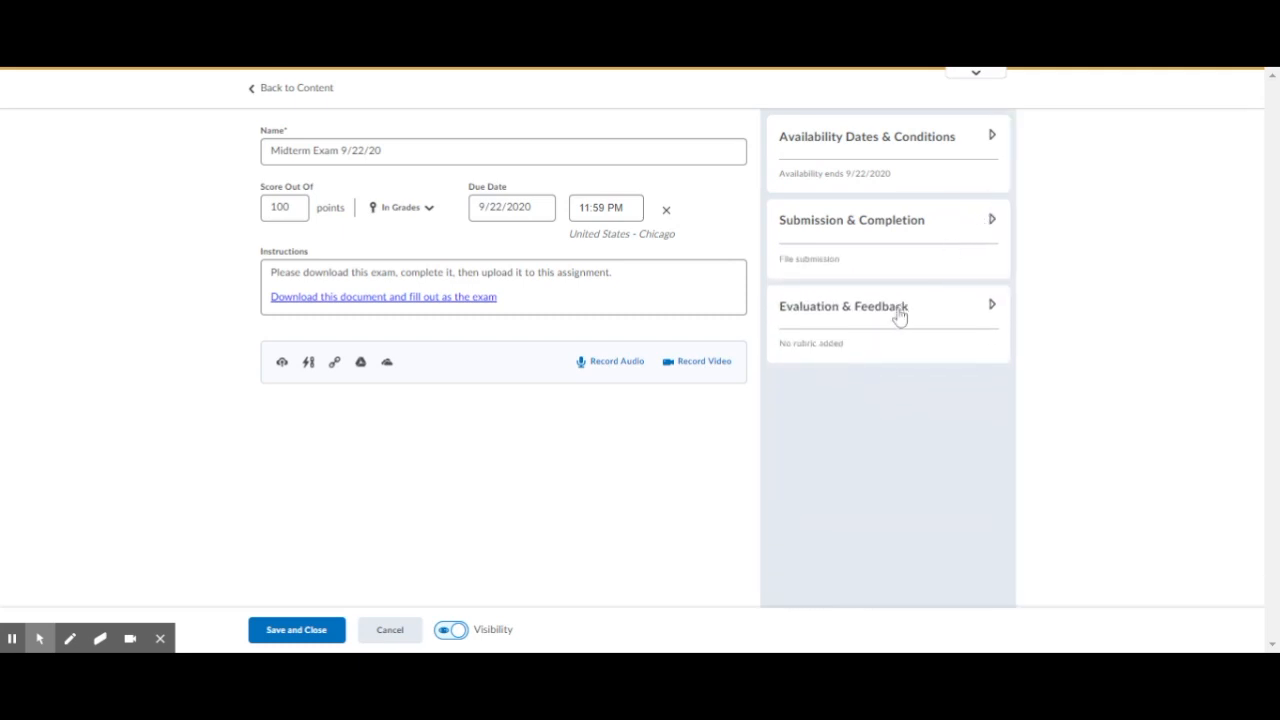
click(987, 313)
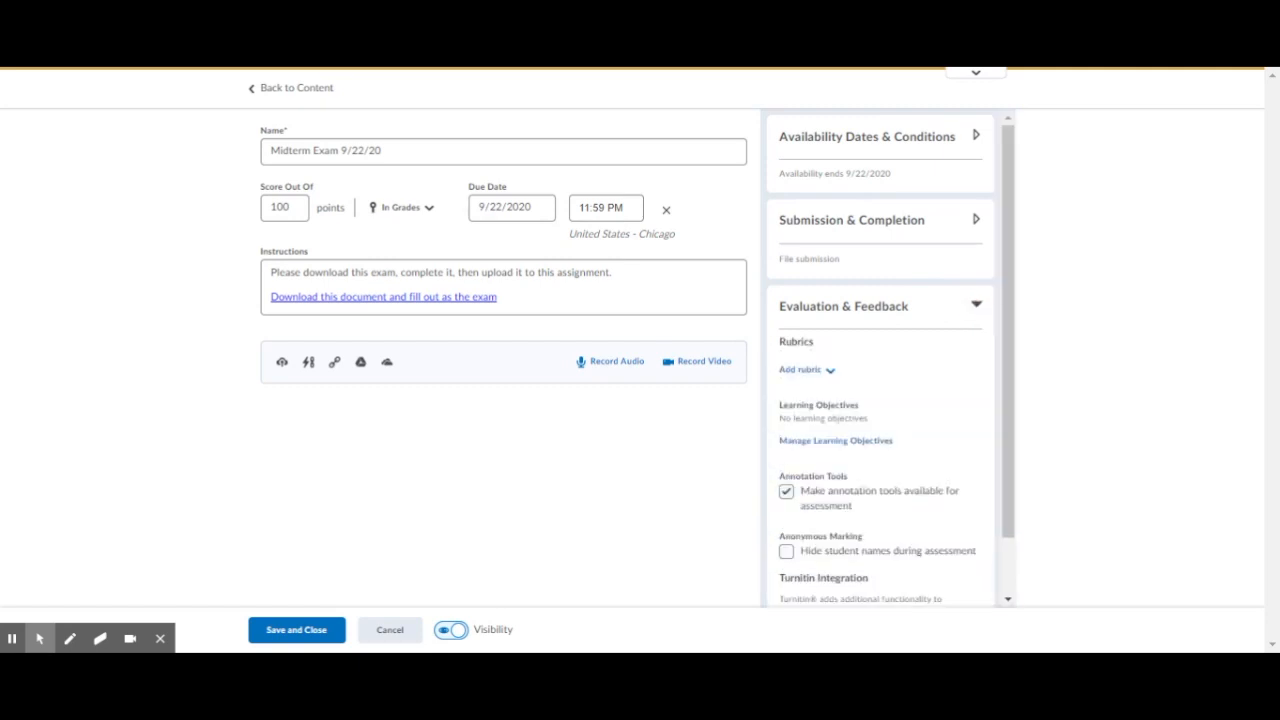
click(977, 305)
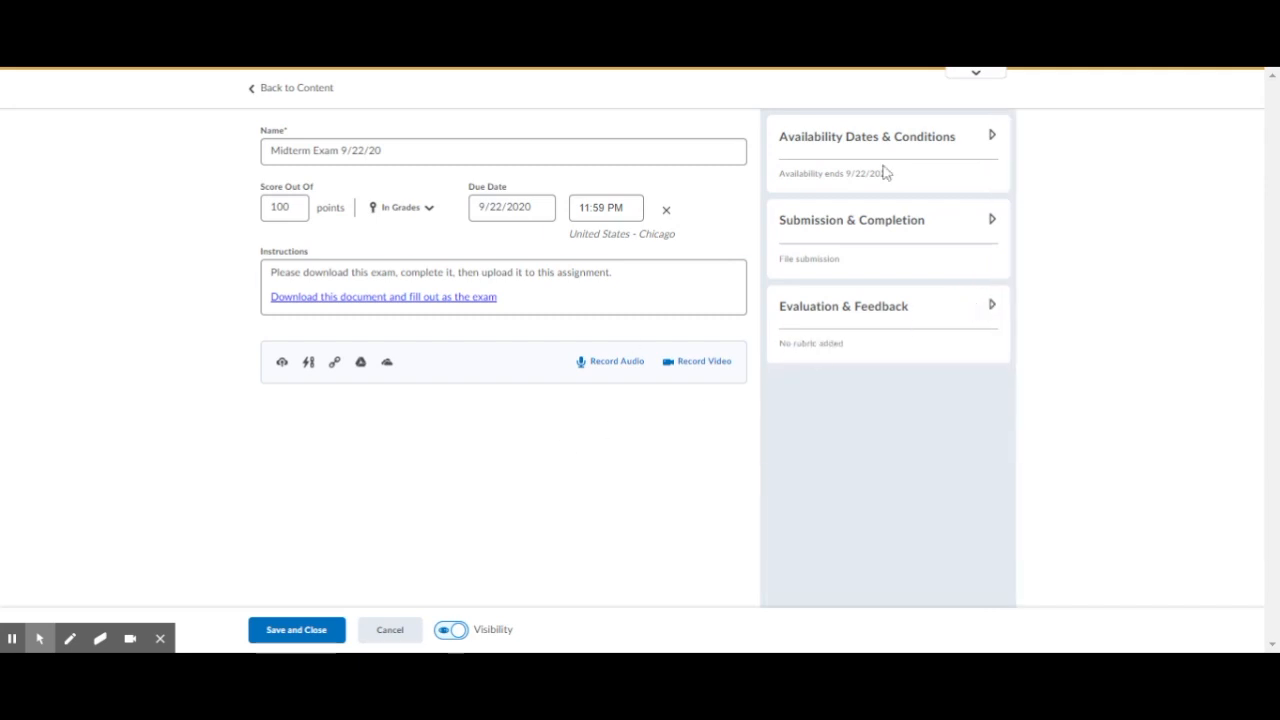
click(284, 636)
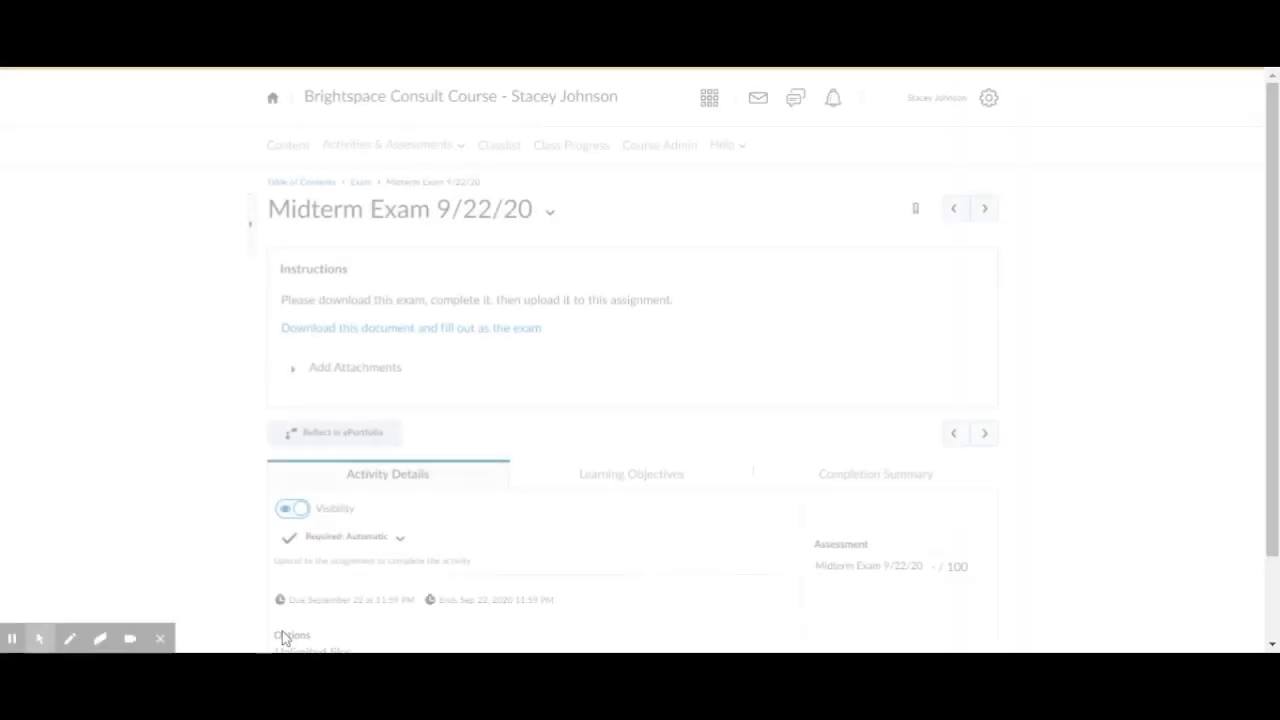
Step: Return to the course content and view the Exam module with its Midterm Exam 9/22/20 assignment
click(287, 146)
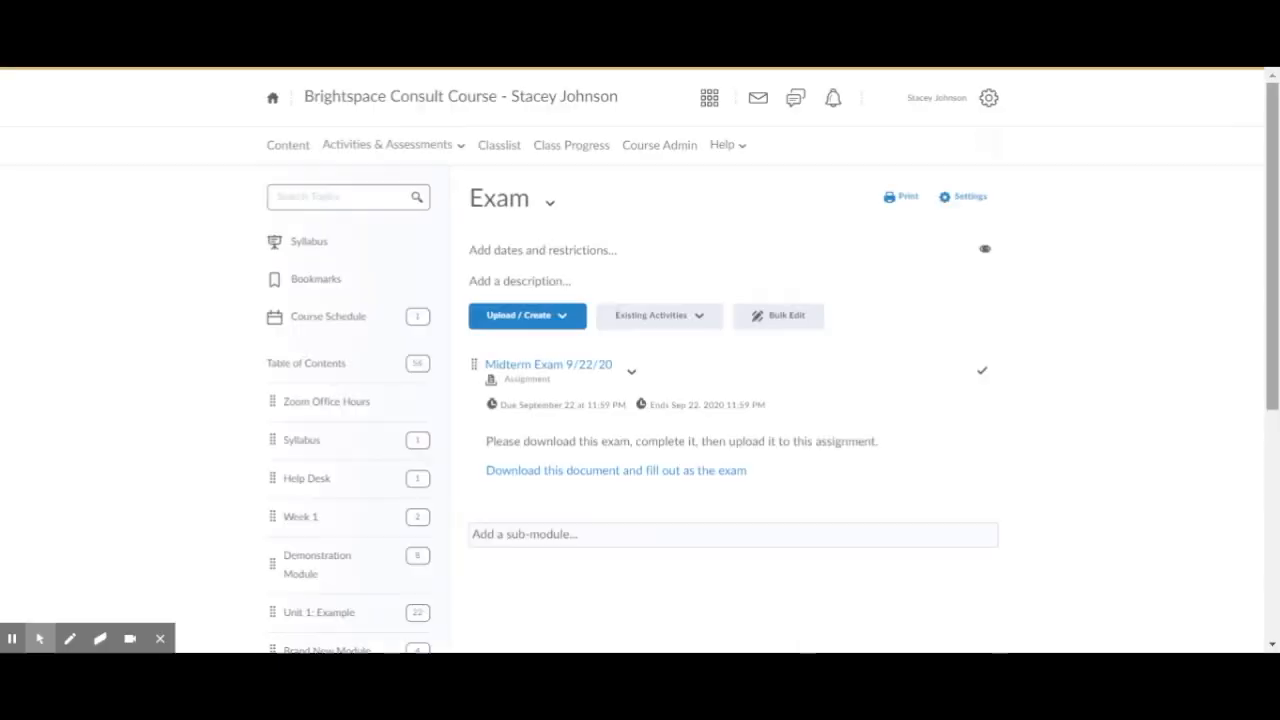
scroll(760, 360, down, 10)
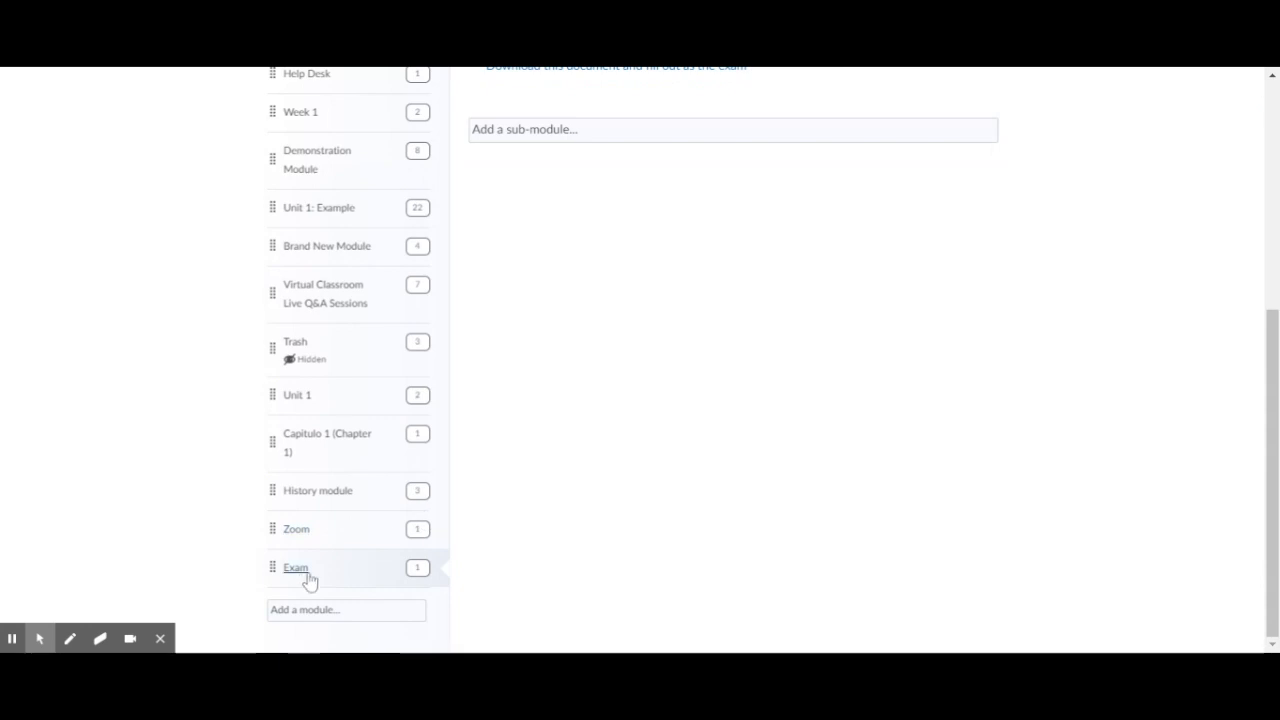
scroll(1270, 380, up, 4)
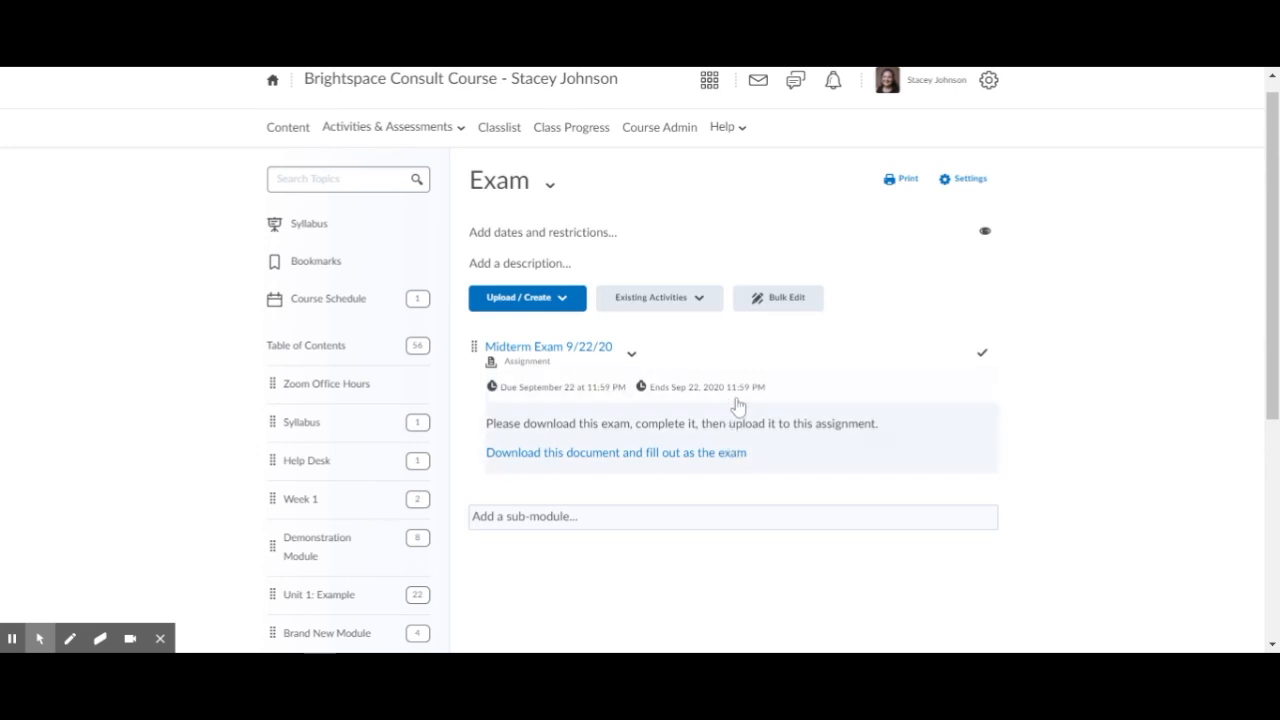
Step: Set the Midterm Exam 9/22/20 start date to 9/18/2020 at 12:00 AM and save the date restrictions
click(566, 396)
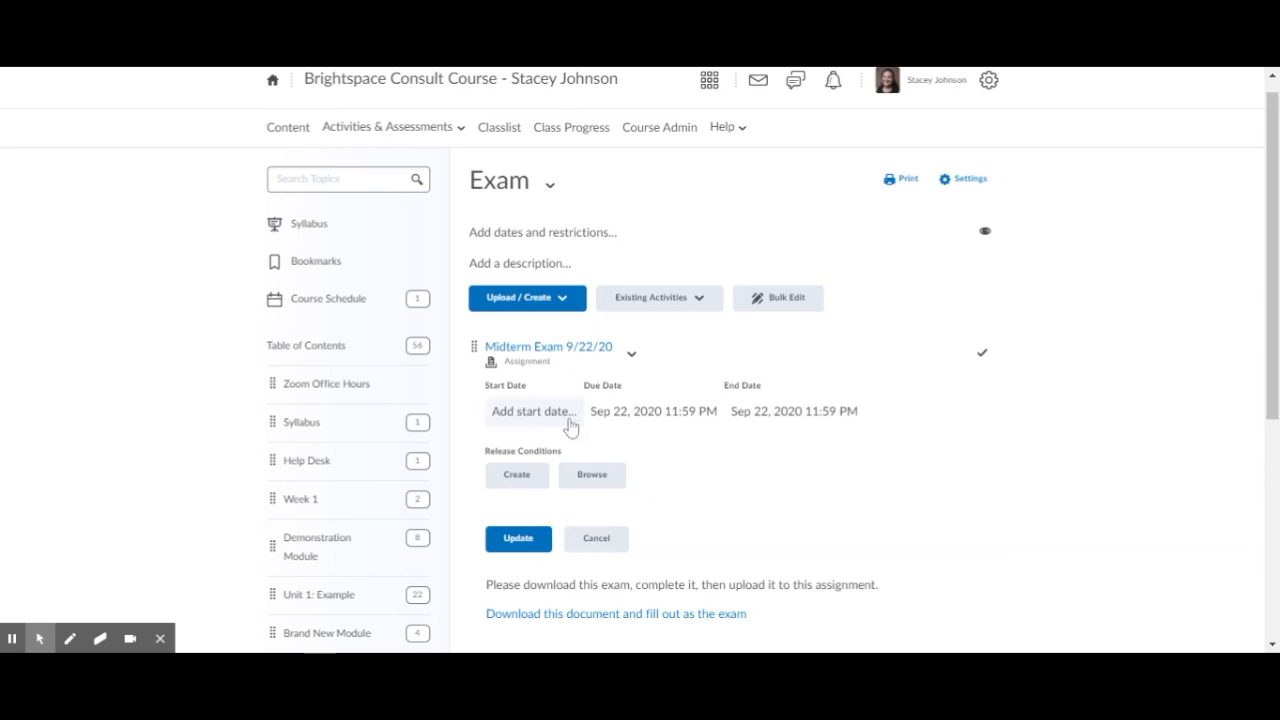
click(523, 418)
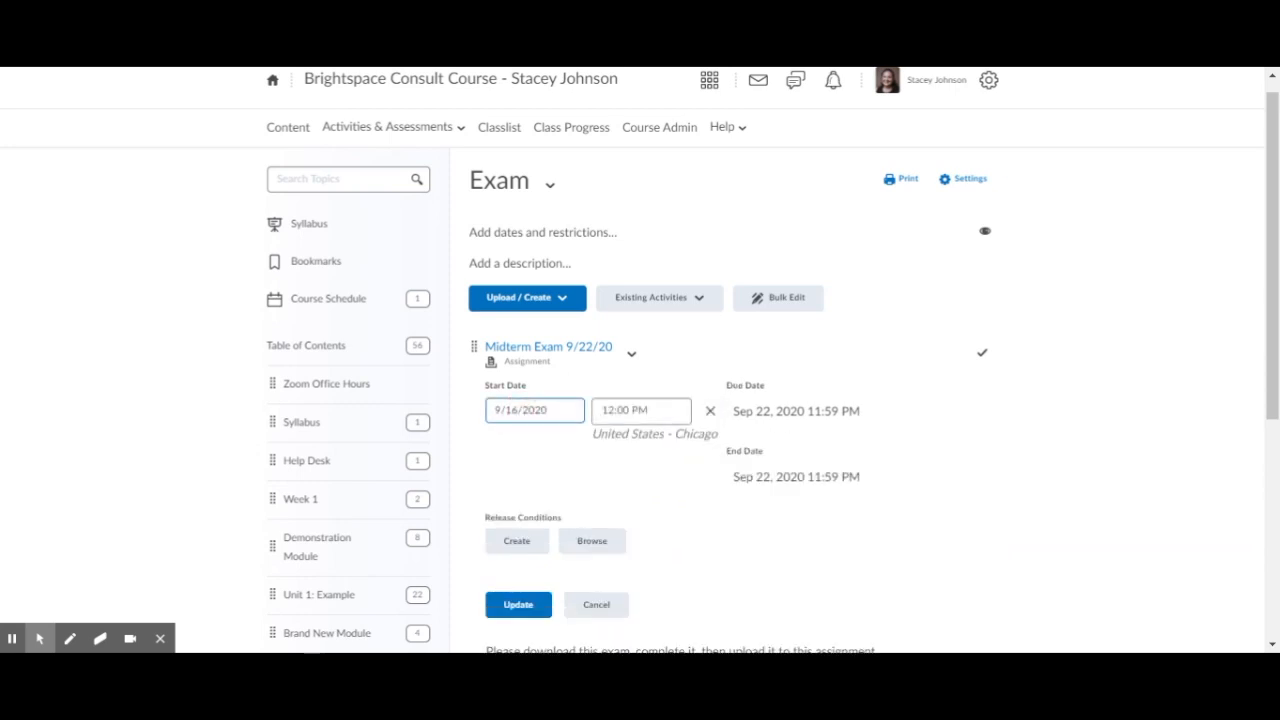
click(521, 412)
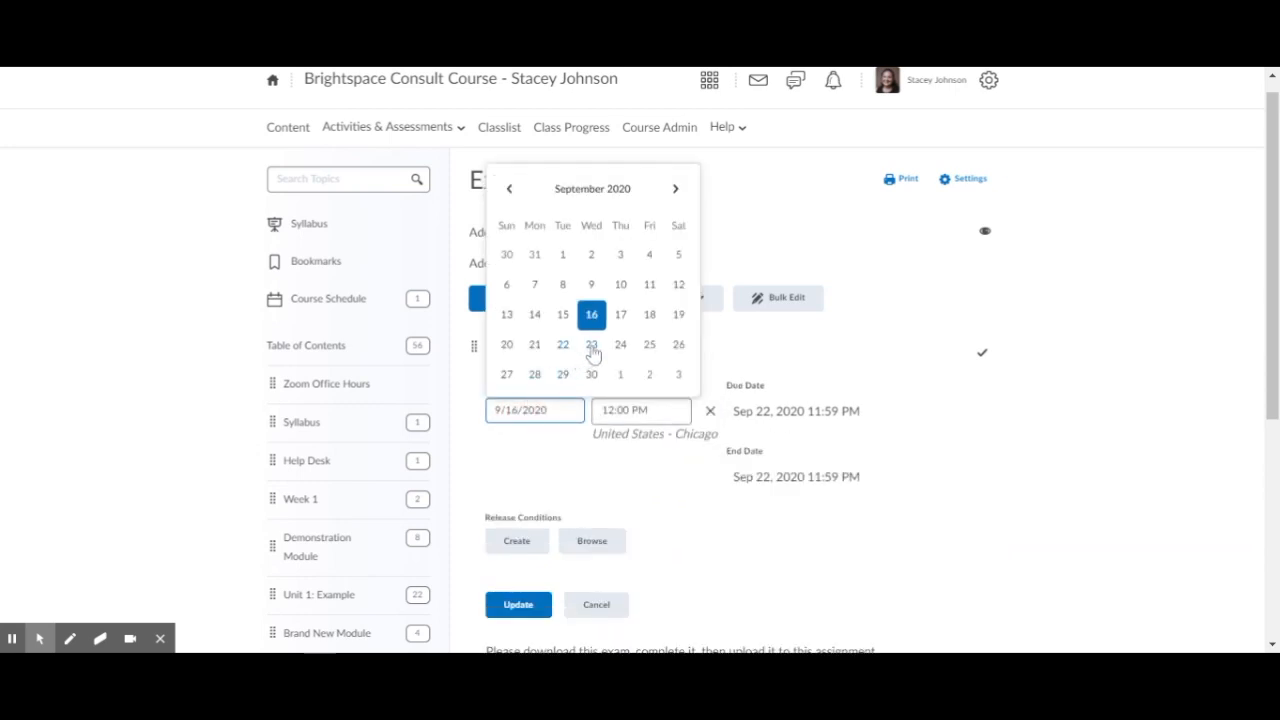
click(650, 316)
click(640, 410)
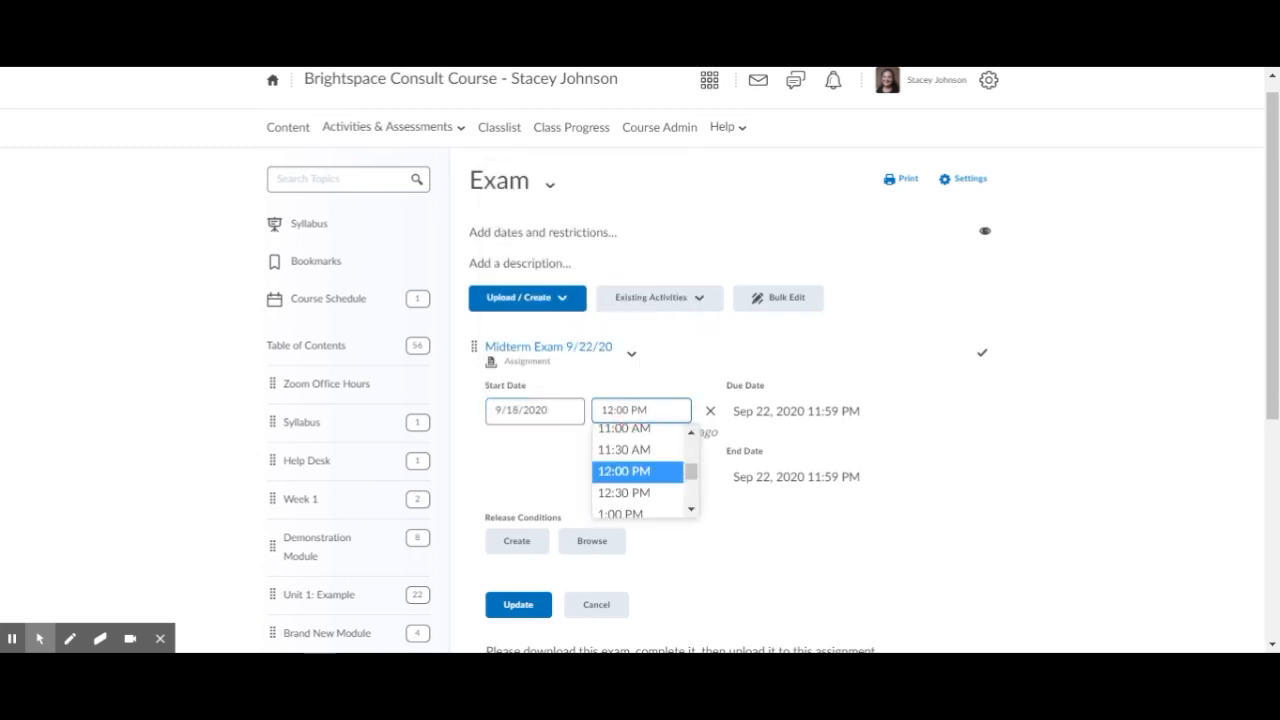
drag(690, 470, 690, 440)
click(640, 436)
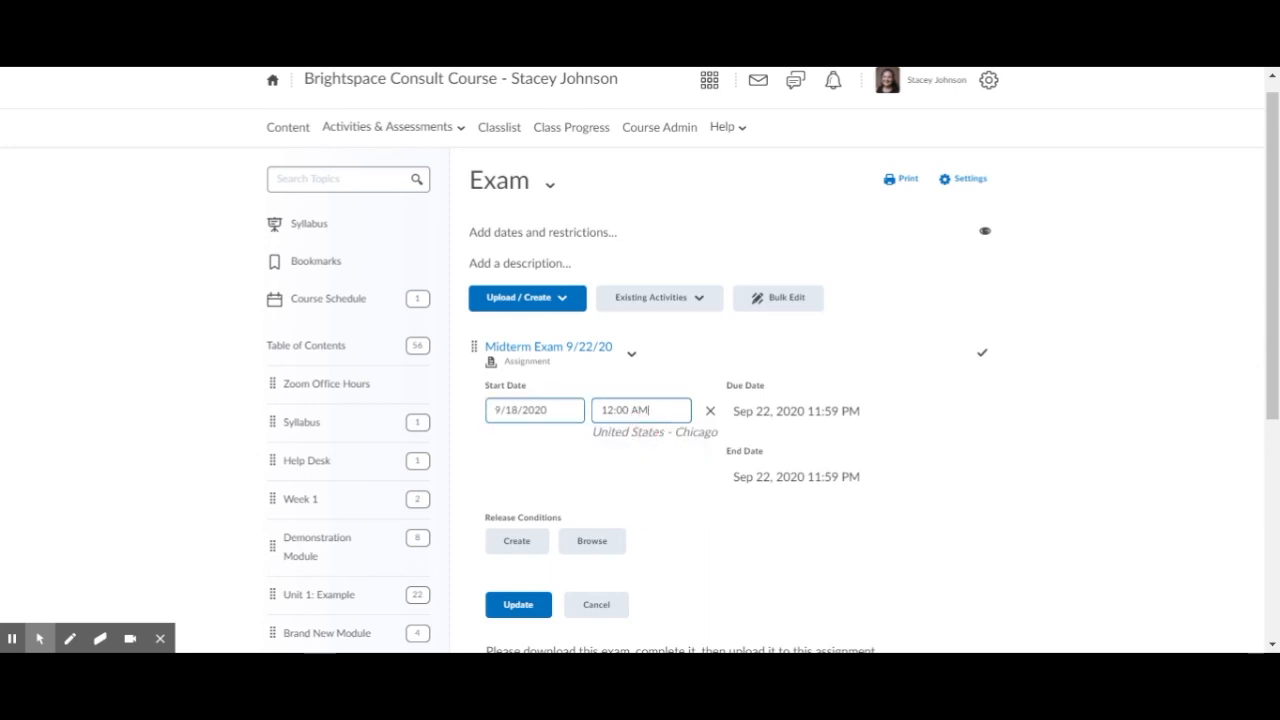
click(516, 612)
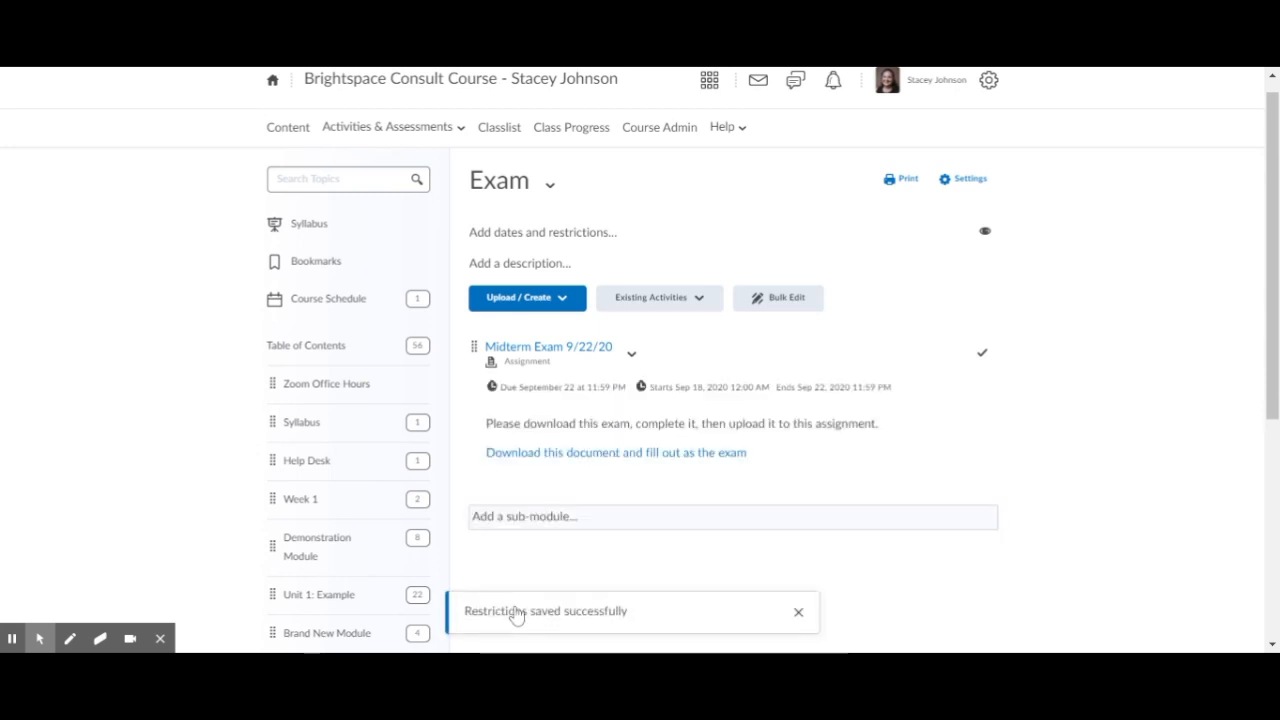
Step: Preview the Exam module in the course content as a student, and return to the instructor view
drag(1274, 320, 1276, 385)
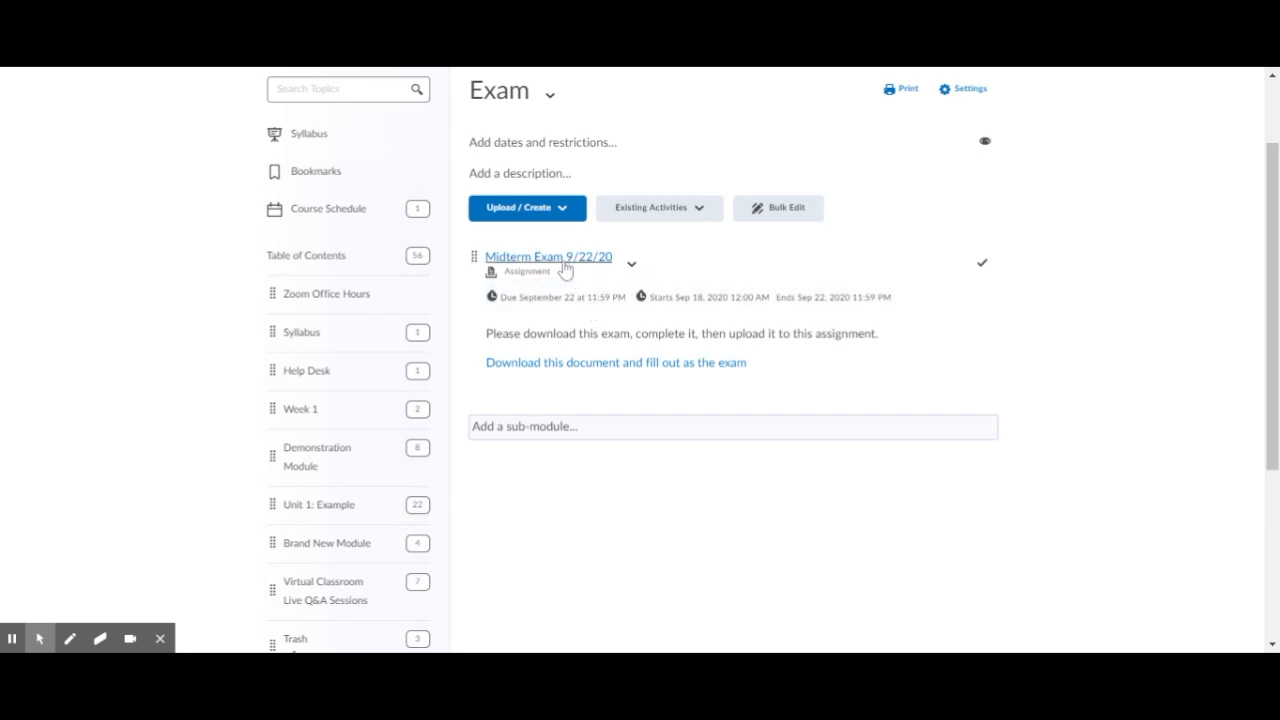
drag(1274, 268, 1277, 182)
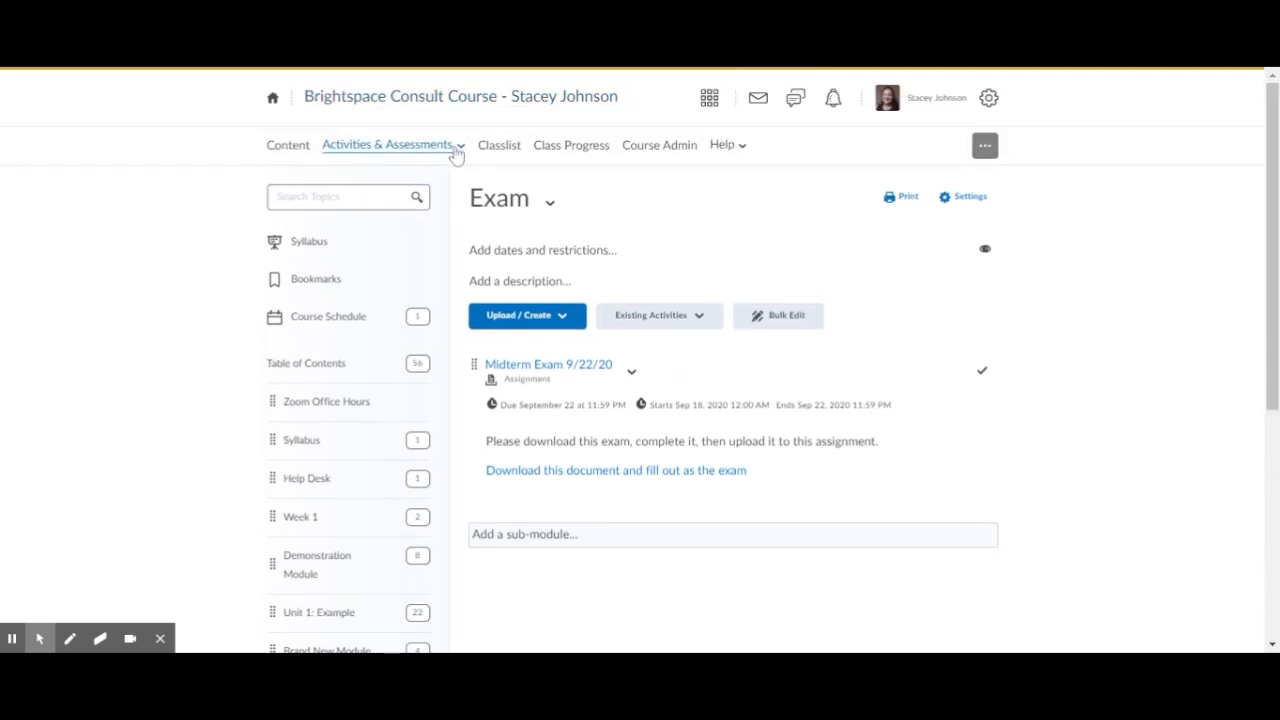
click(940, 106)
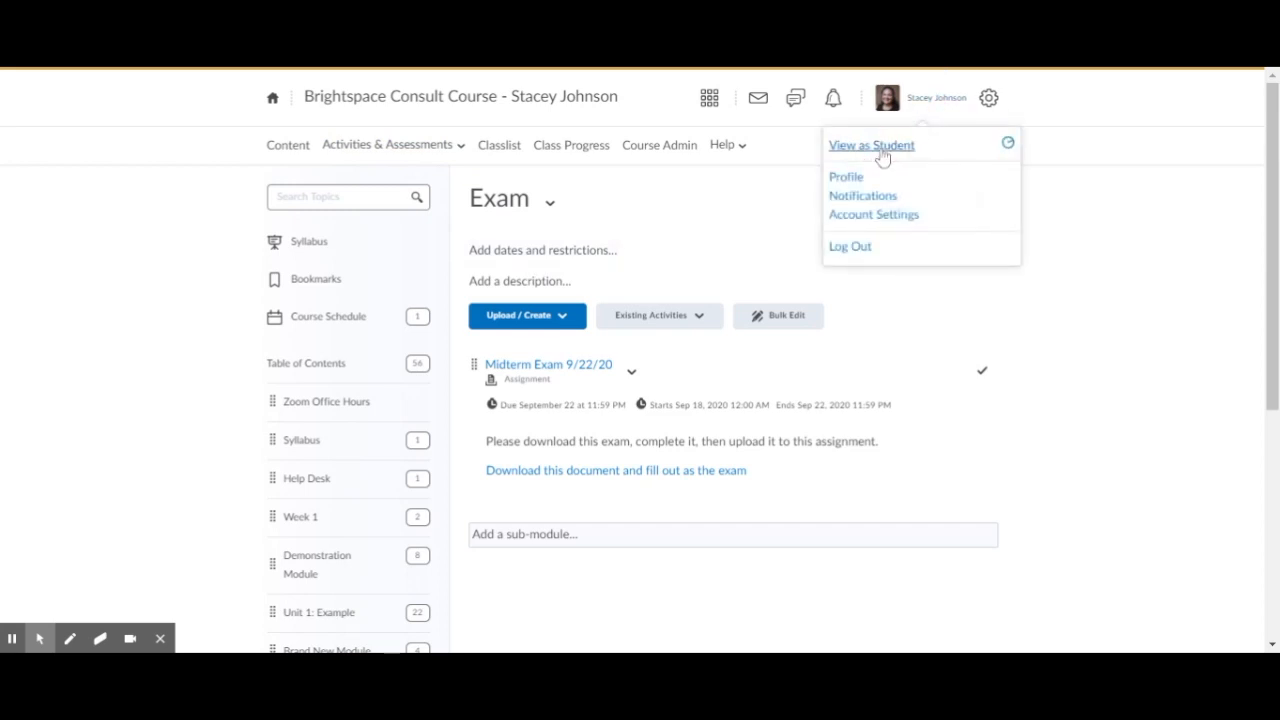
click(872, 146)
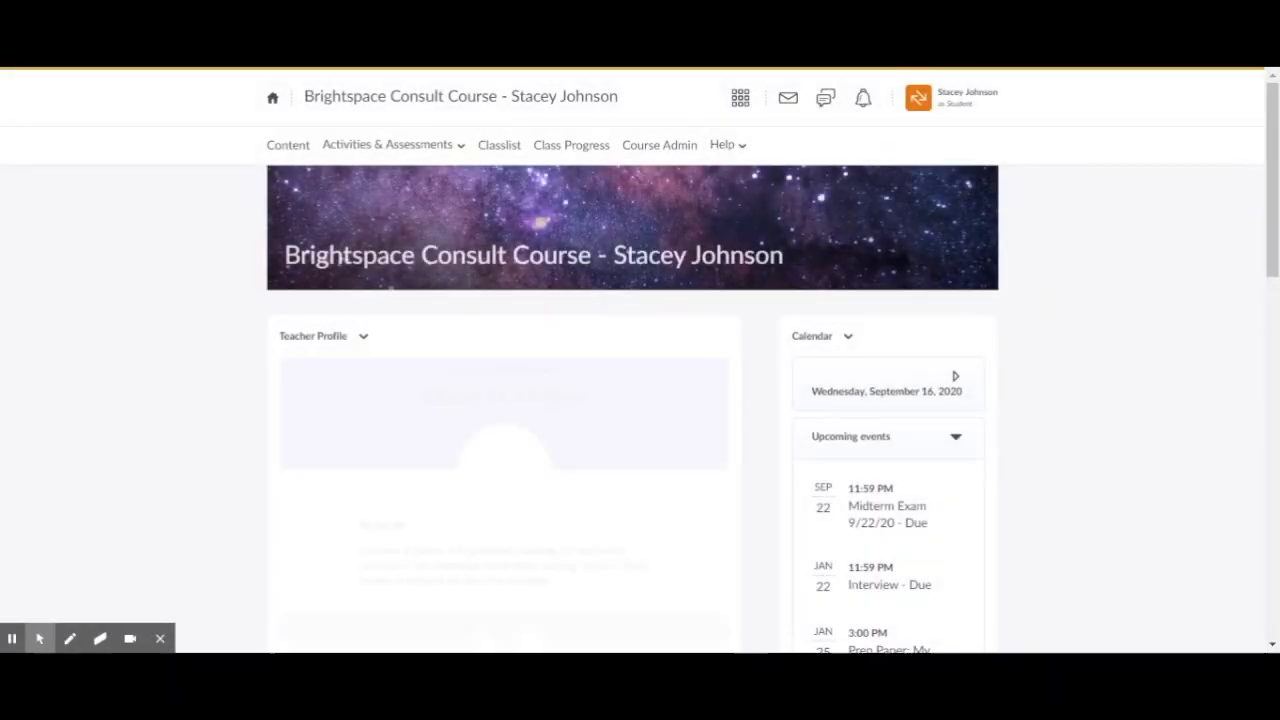
click(287, 150)
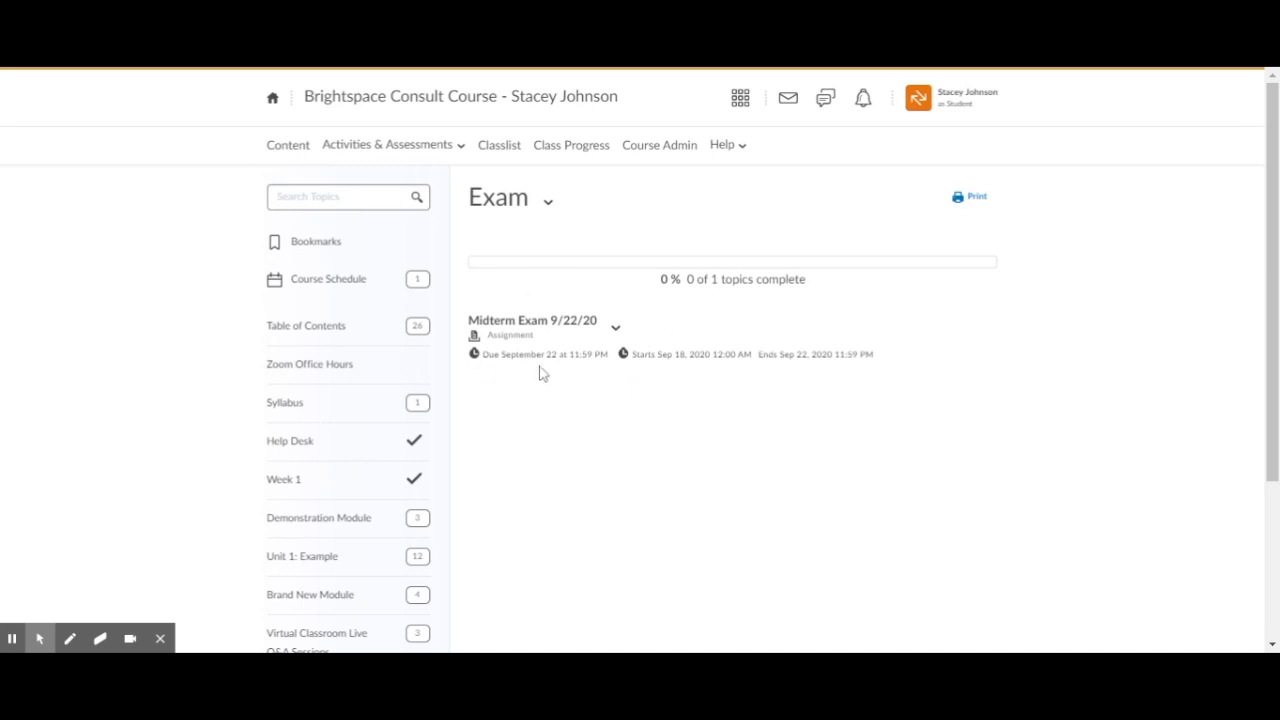
click(970, 100)
click(1036, 149)
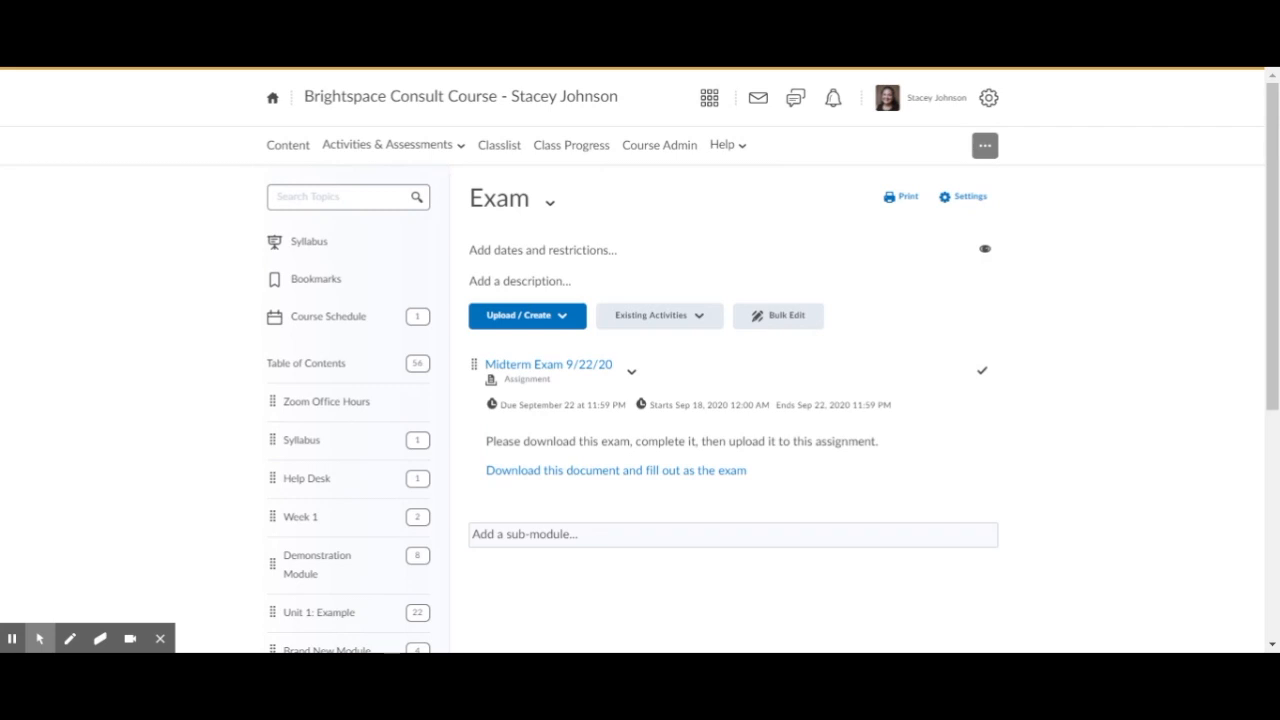
Step: Find Midterm Exam 9/22/20 in the course's assignments list and open its submissions
click(457, 145)
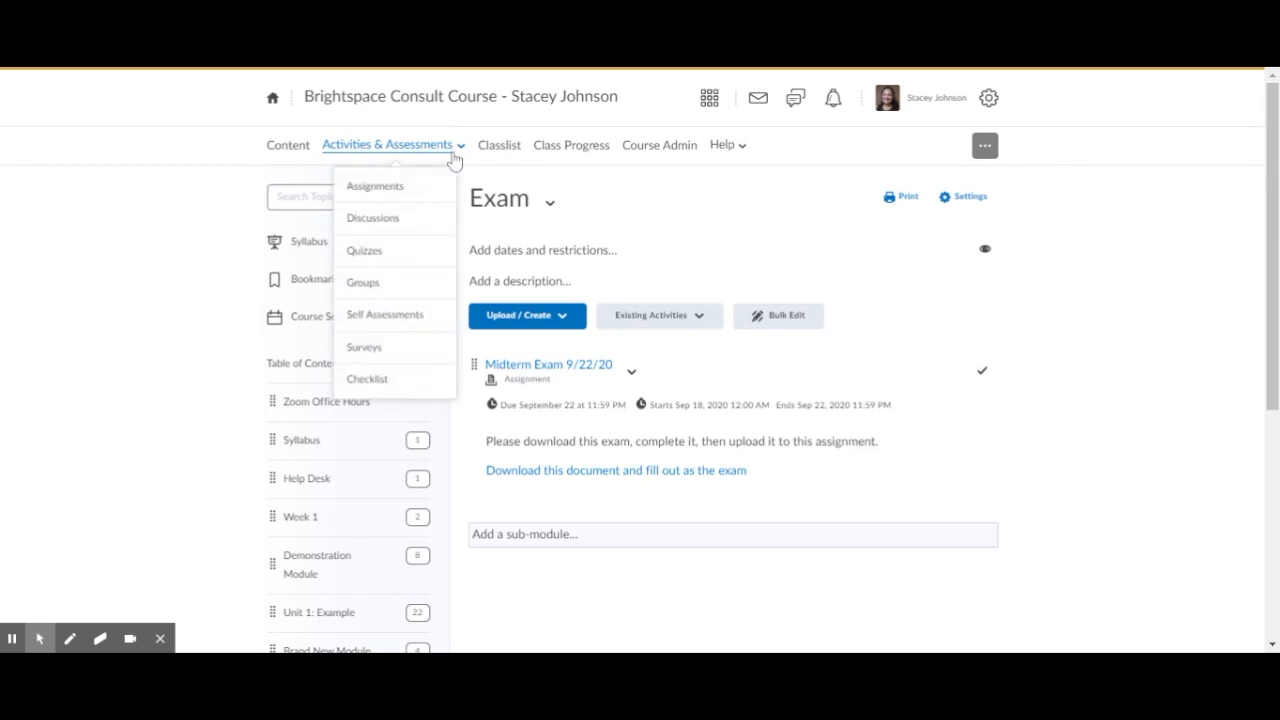
click(391, 190)
scroll(391, 197, down, 5)
scroll(413, 400, down, 5)
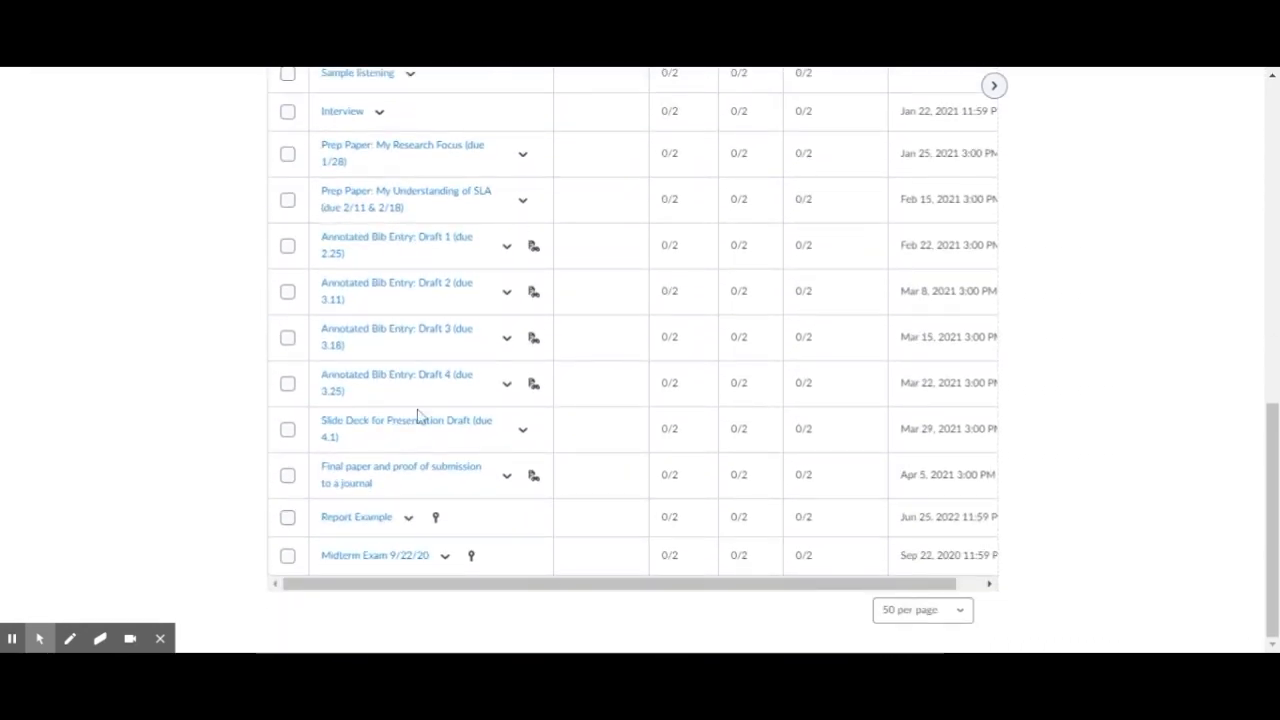
click(396, 566)
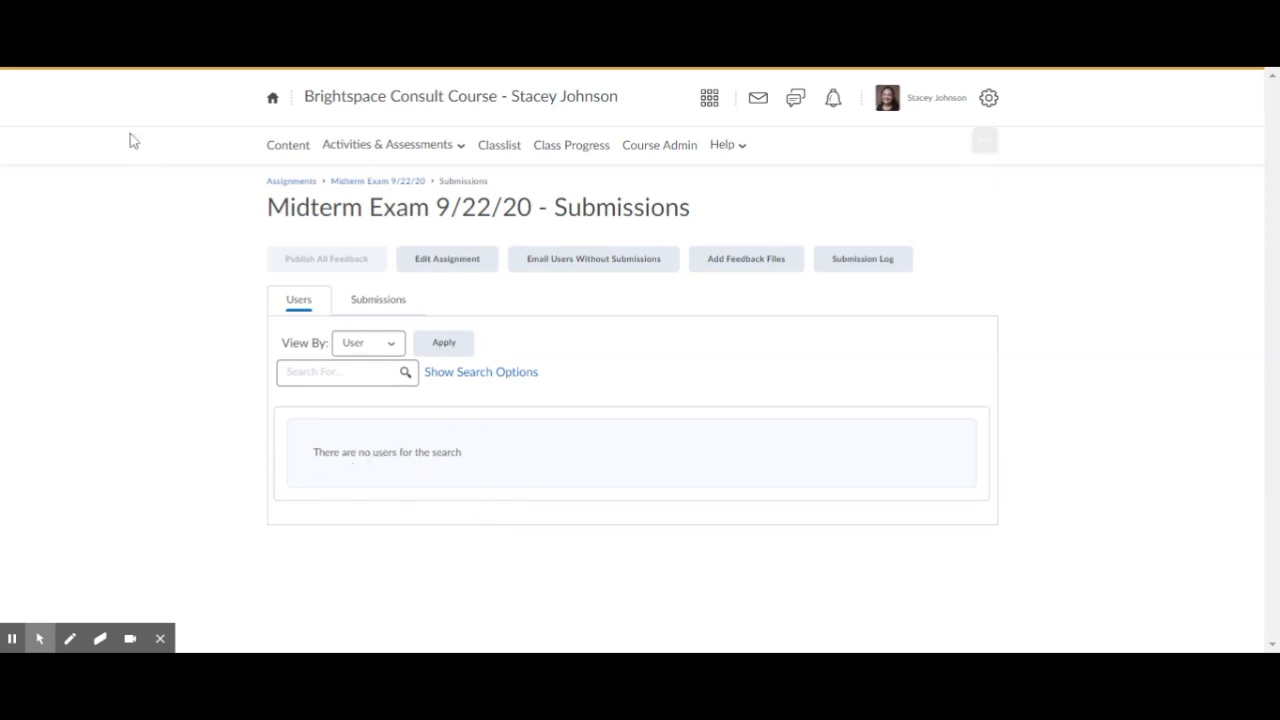
Step: Go back to the assignments list and open the submissions for "This is an assignment"
click(345, 182)
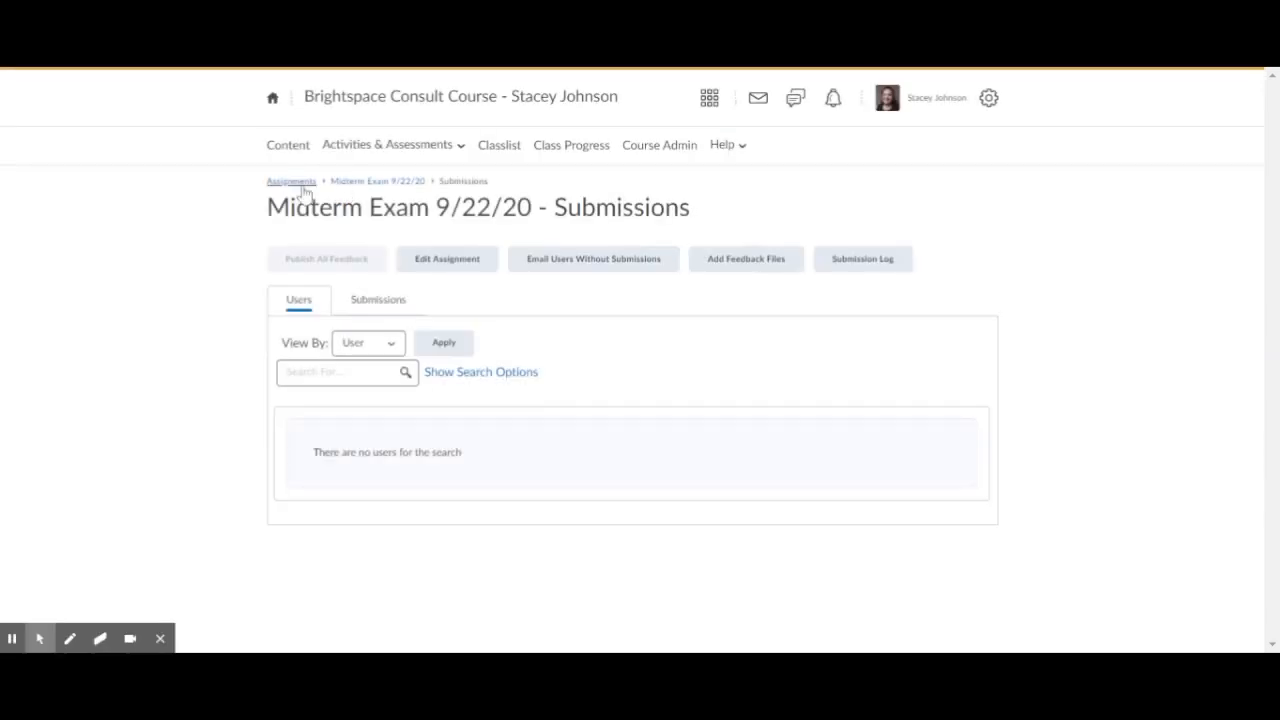
click(291, 182)
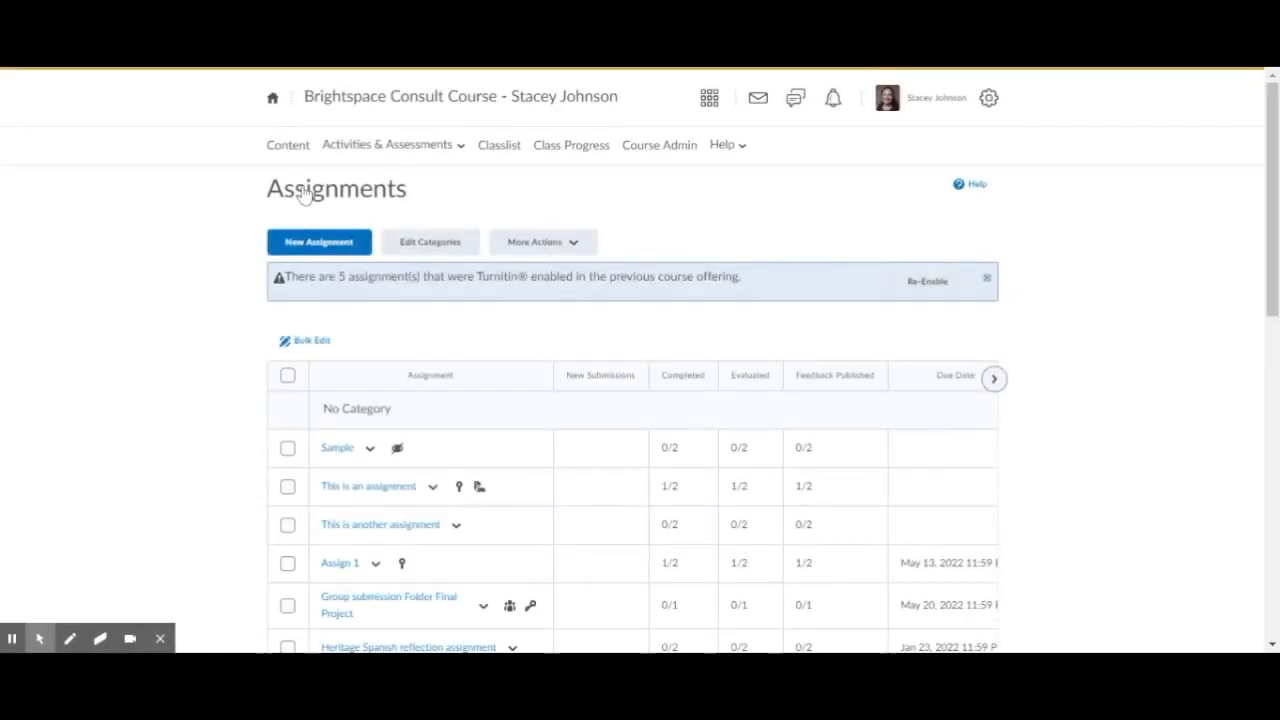
scroll(303, 192, down, 1)
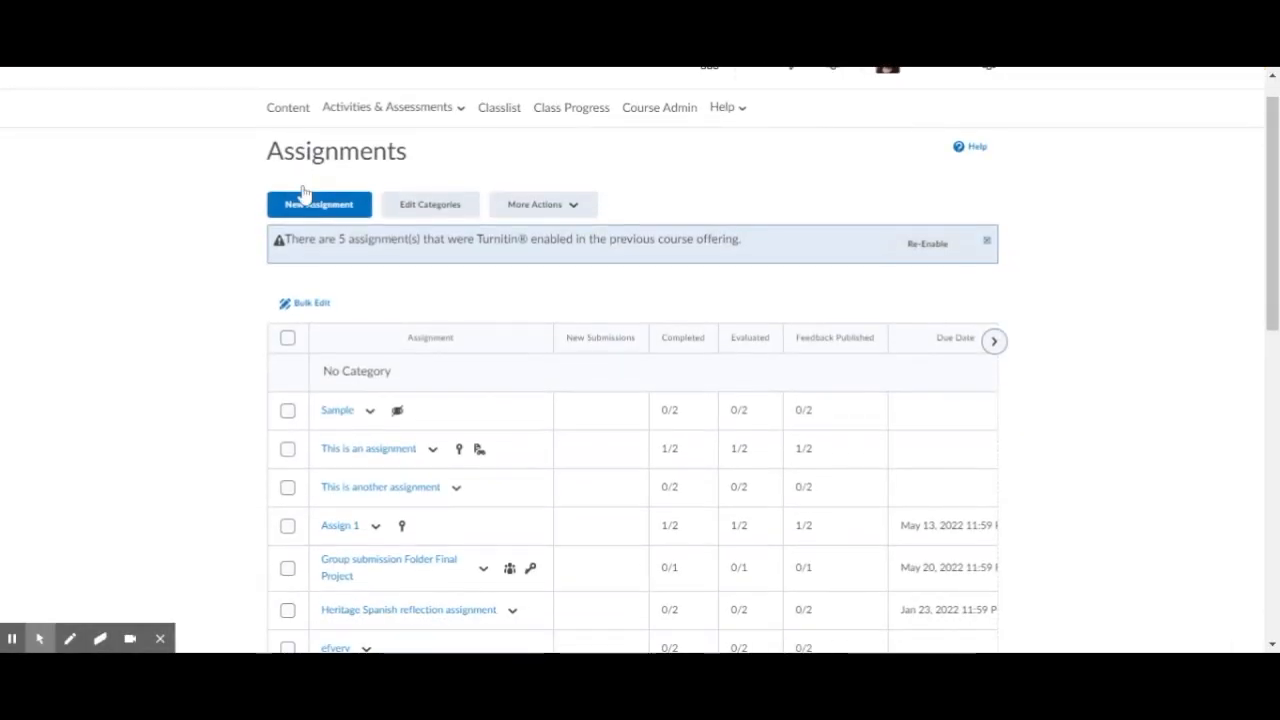
click(340, 456)
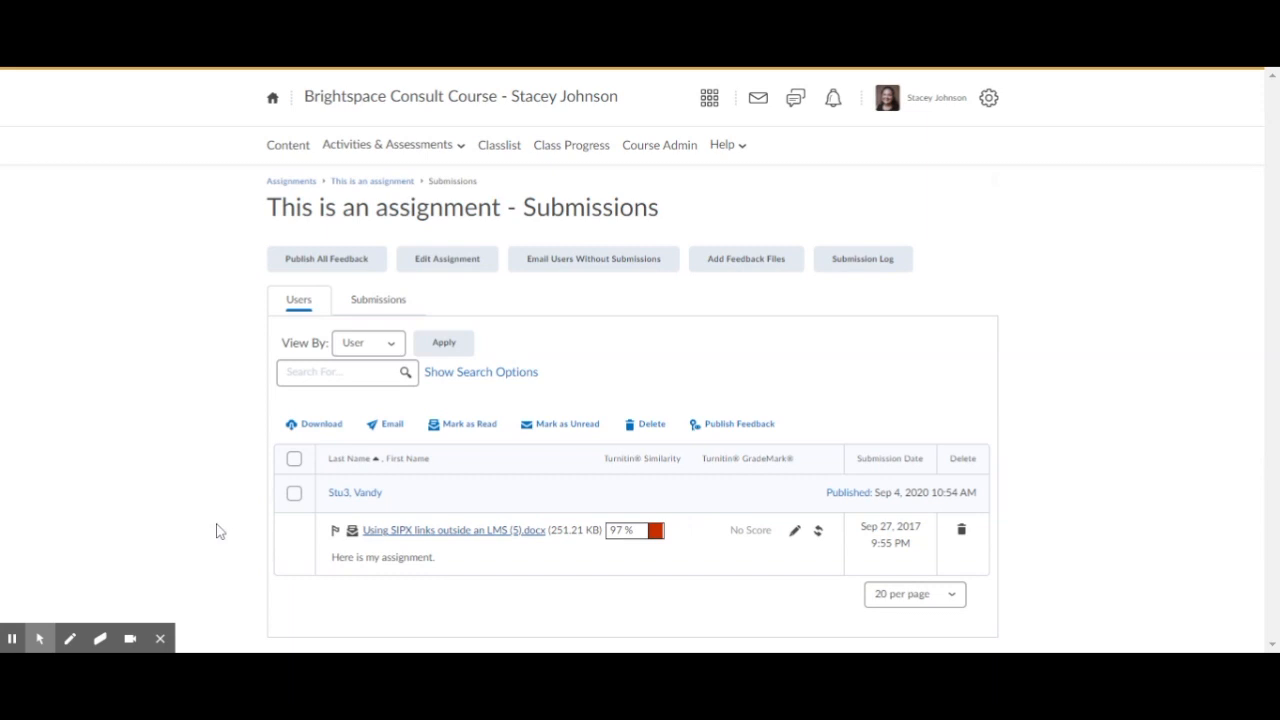
Step: Open the submitted file "Using SIPX links outside an LMS (5).docx" and review its score and feedback options
click(437, 537)
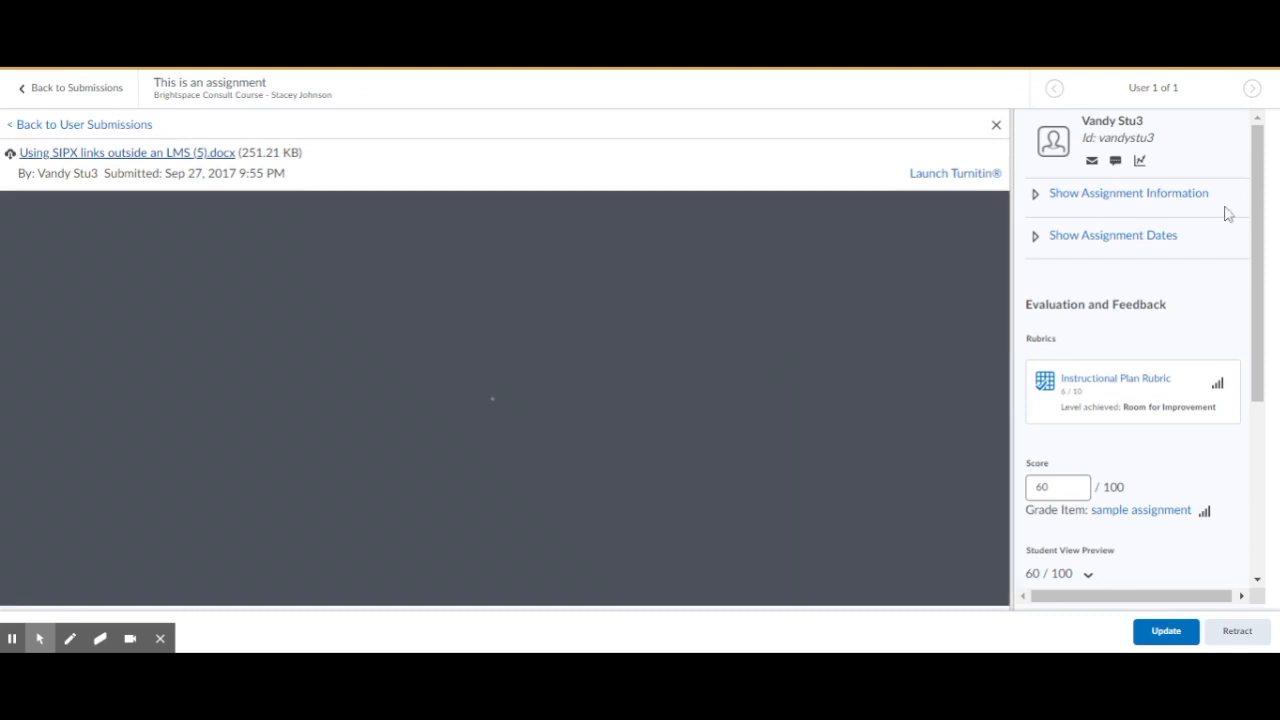
scroll(1256, 207, down, 2)
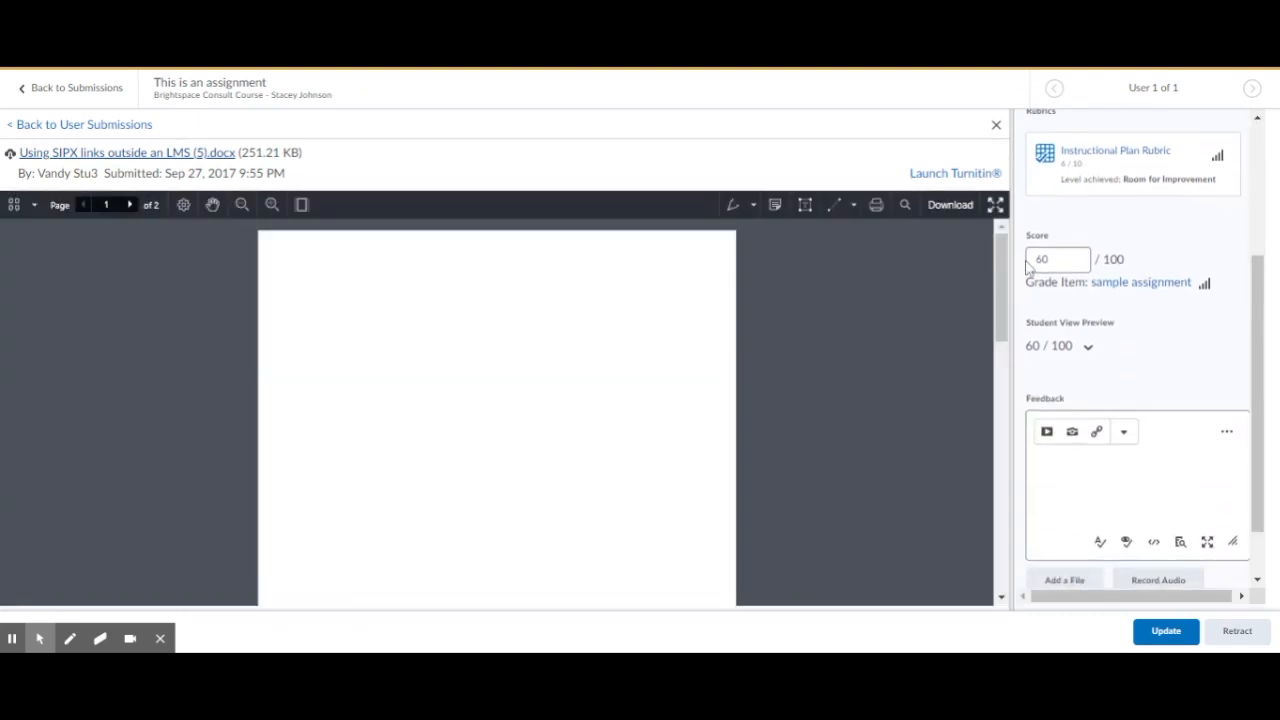
click(1122, 468)
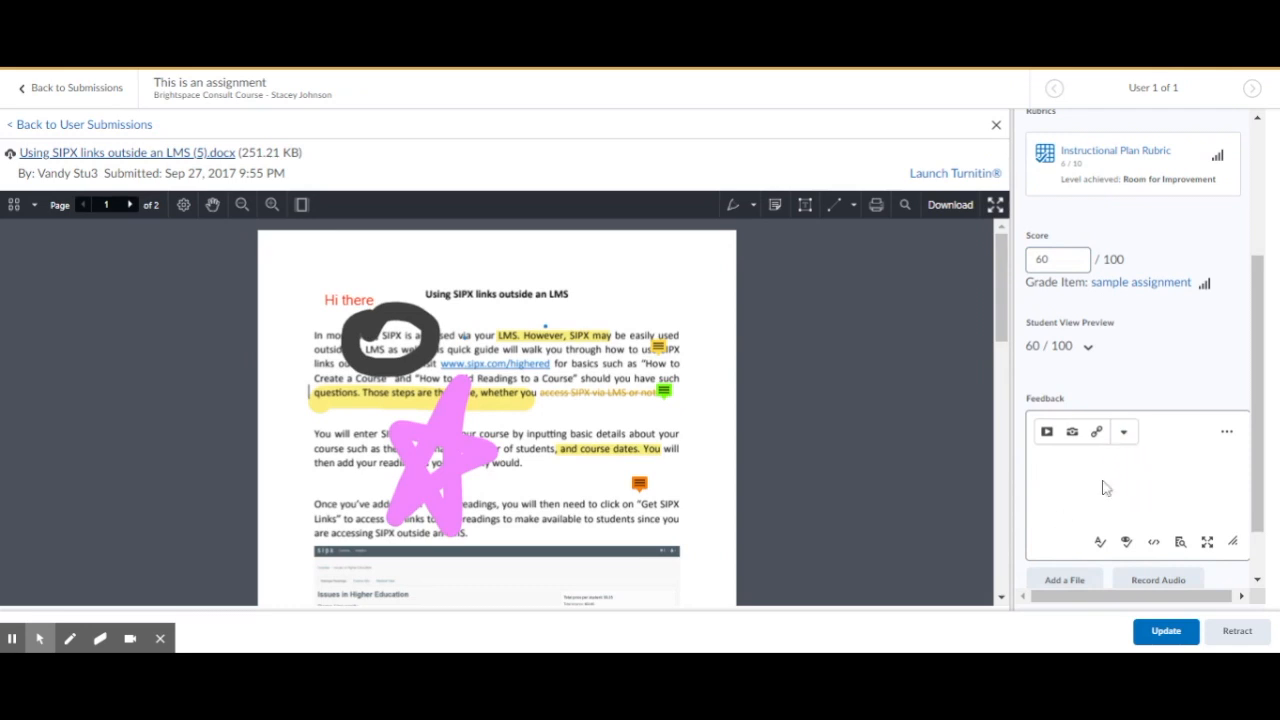
drag(1260, 388, 1261, 434)
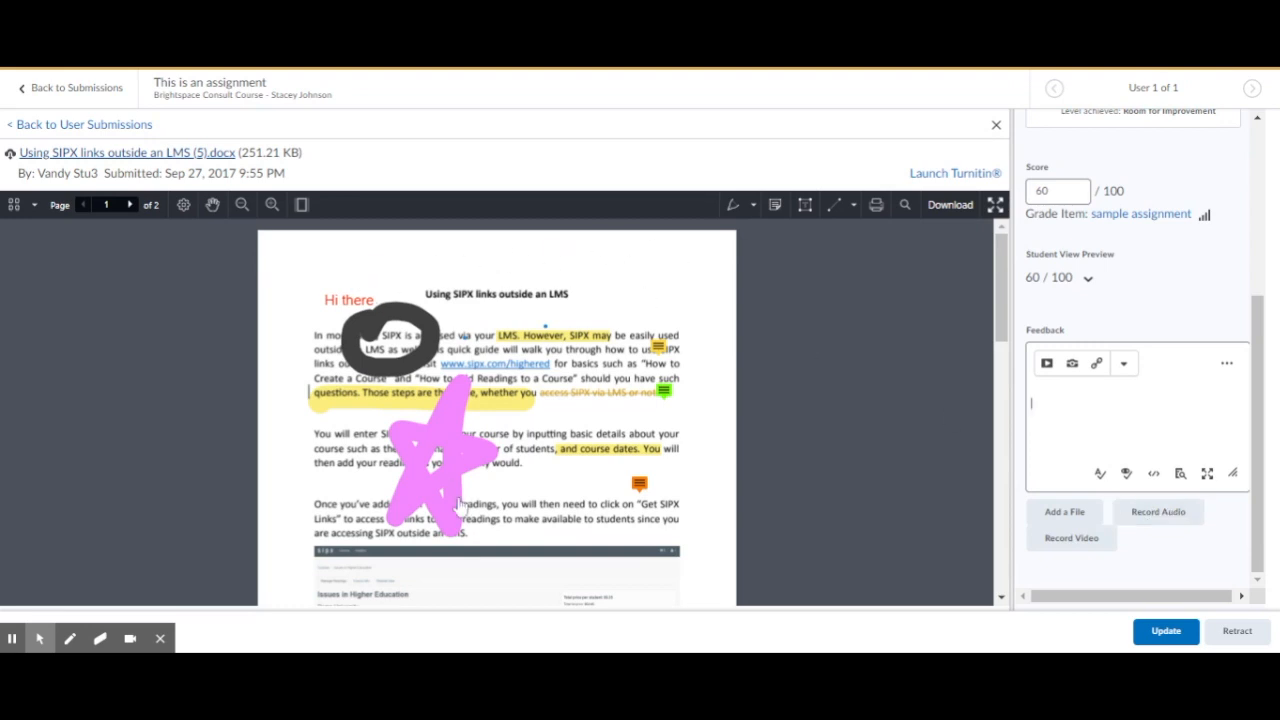
Step: Erase the black circle, the pink star and part of the yellow freeform highlight from the submission's first page
click(753, 204)
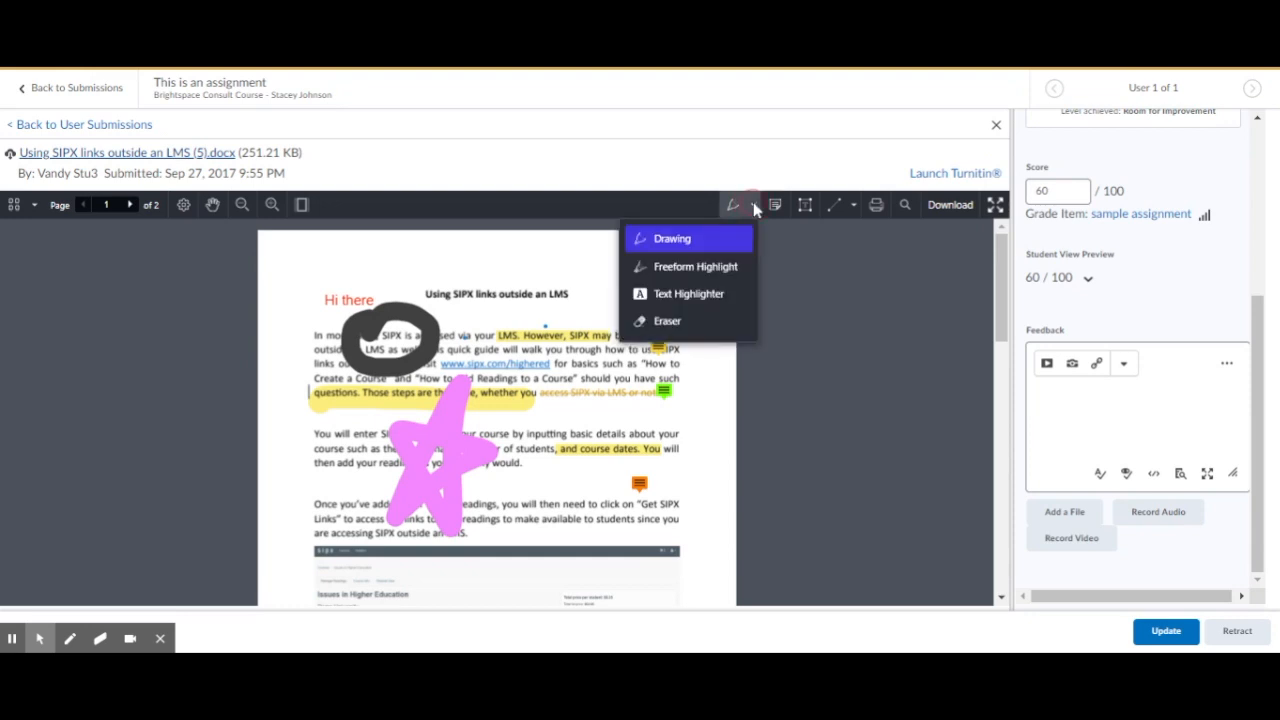
click(663, 321)
mouse_move(428, 314)
mouse_down()
mouse_move(350, 320)
mouse_move(345, 372)
mouse_move(425, 354)
mouse_move(403, 320)
mouse_move(394, 389)
mouse_move(429, 494)
mouse_move(457, 514)
mouse_move(466, 352)
mouse_move(491, 462)
mouse_move(468, 472)
mouse_move(519, 392)
mouse_up()
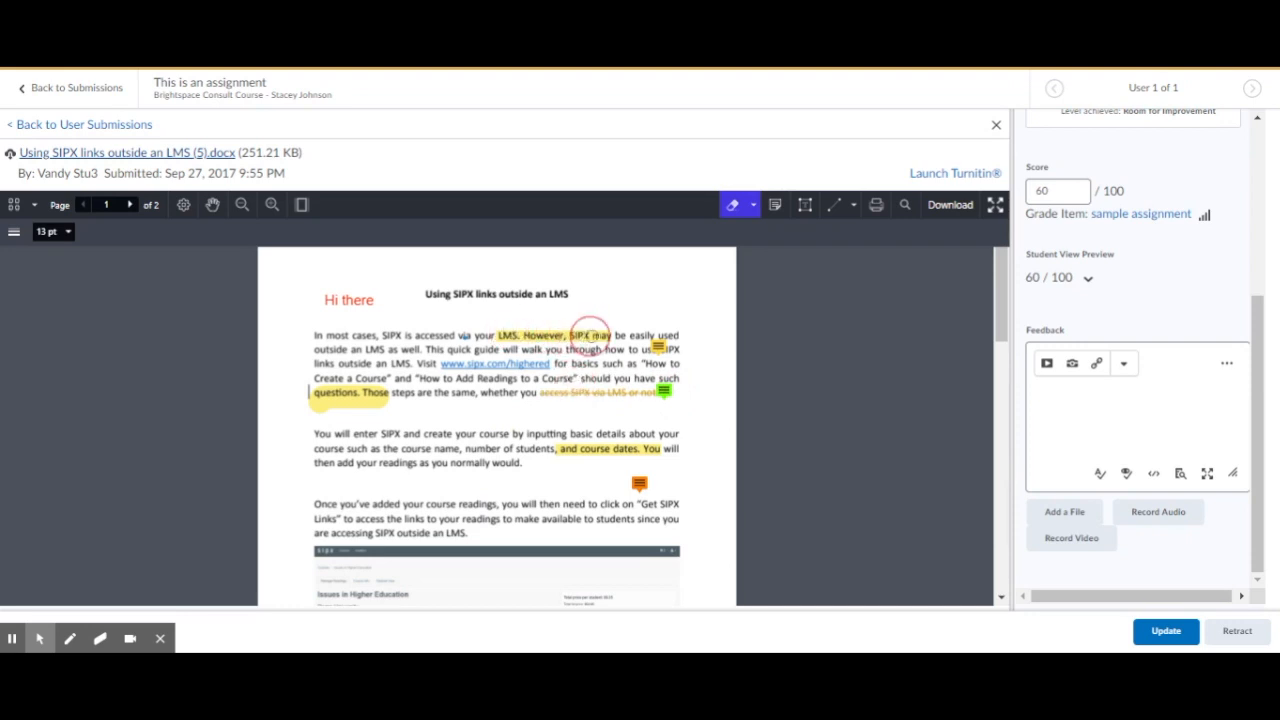
Step: Draw a circle around the first paragraph's opening words and an exclamation mark over the second paragraph with a 5 pt red pen
click(753, 206)
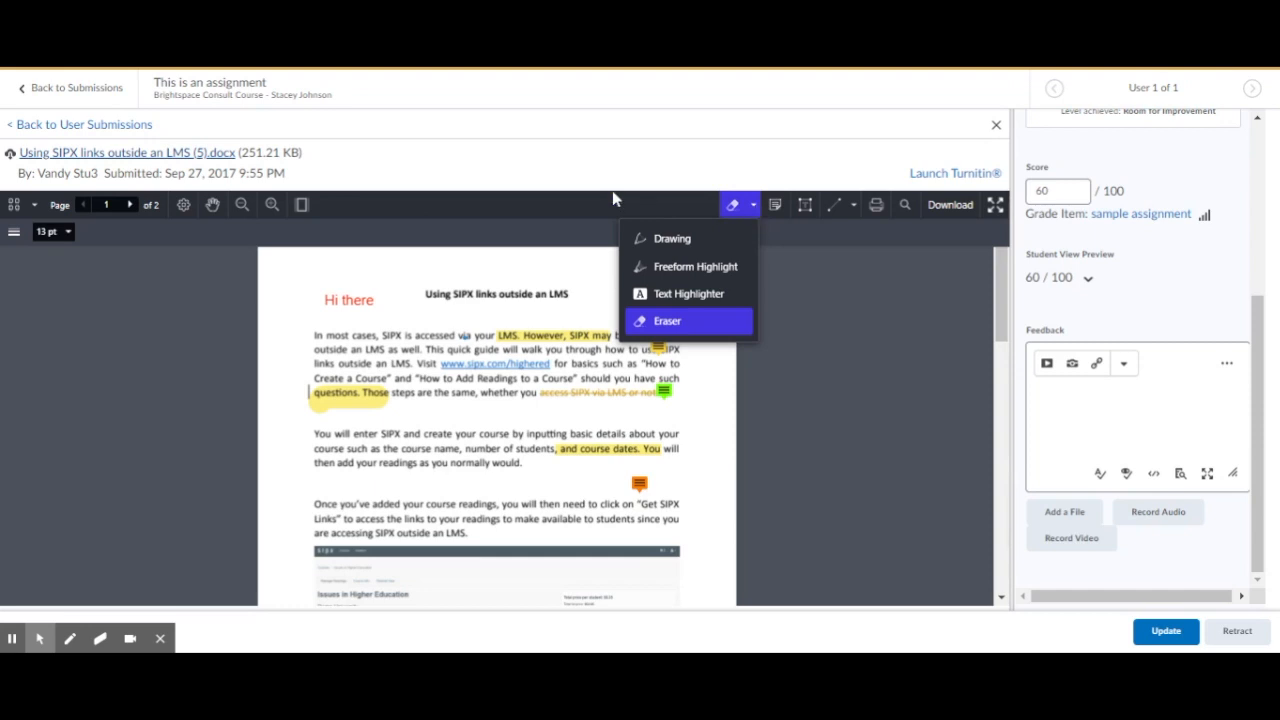
click(672, 240)
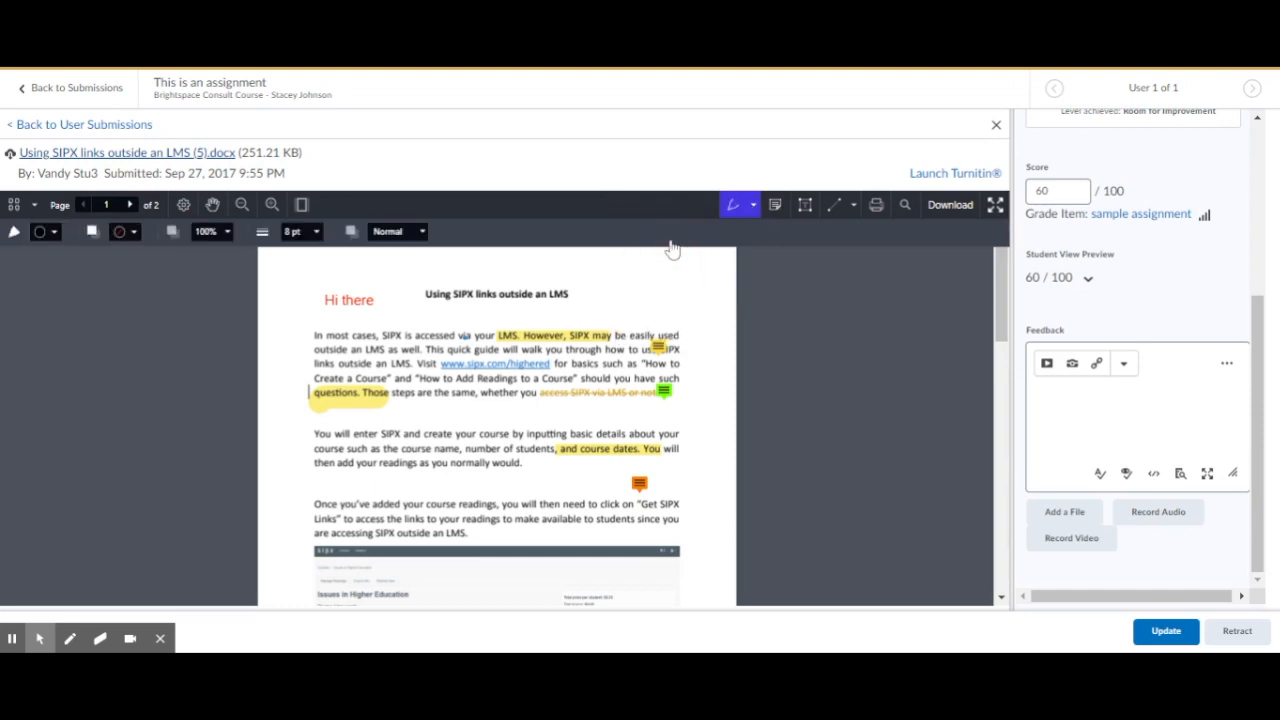
click(315, 236)
mouse_move(276, 257)
mouse_down()
mouse_move(334, 257)
mouse_move(270, 262)
mouse_up()
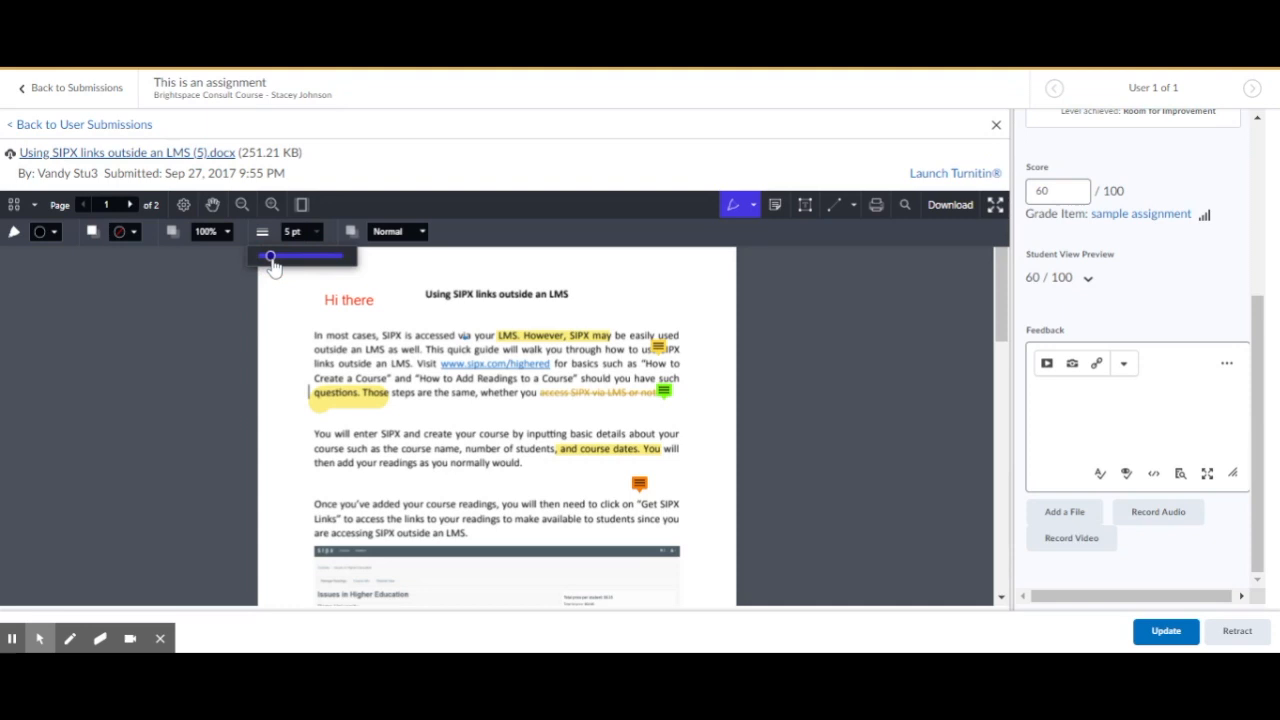
click(47, 232)
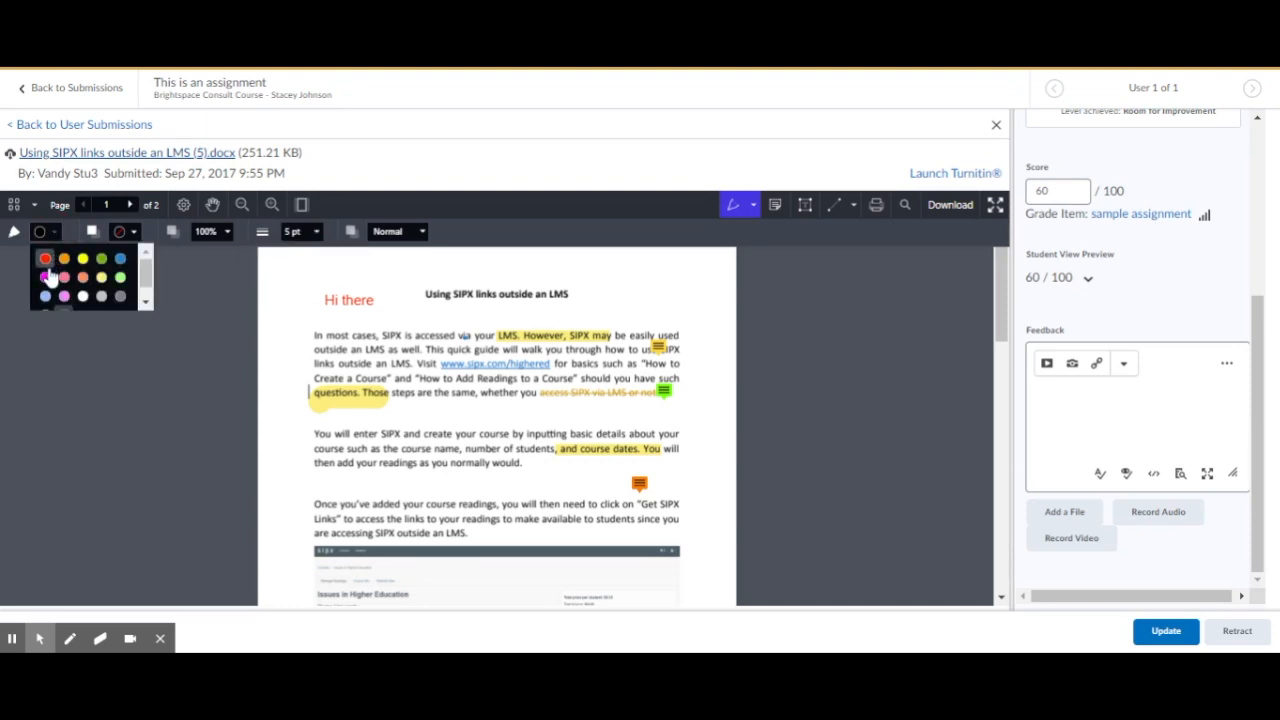
click(45, 258)
mouse_move(383, 318)
mouse_down()
mouse_move(300, 326)
mouse_move(298, 365)
mouse_move(385, 335)
mouse_move(366, 308)
mouse_up()
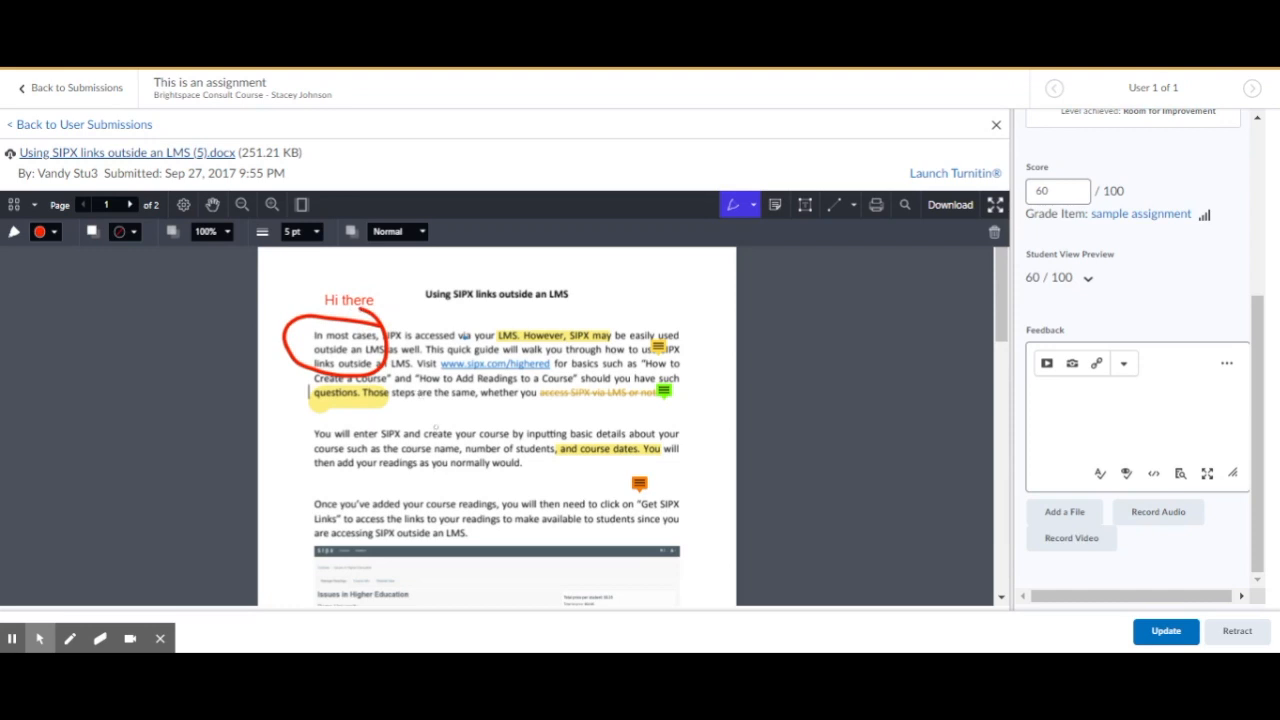
drag(433, 421, 464, 469)
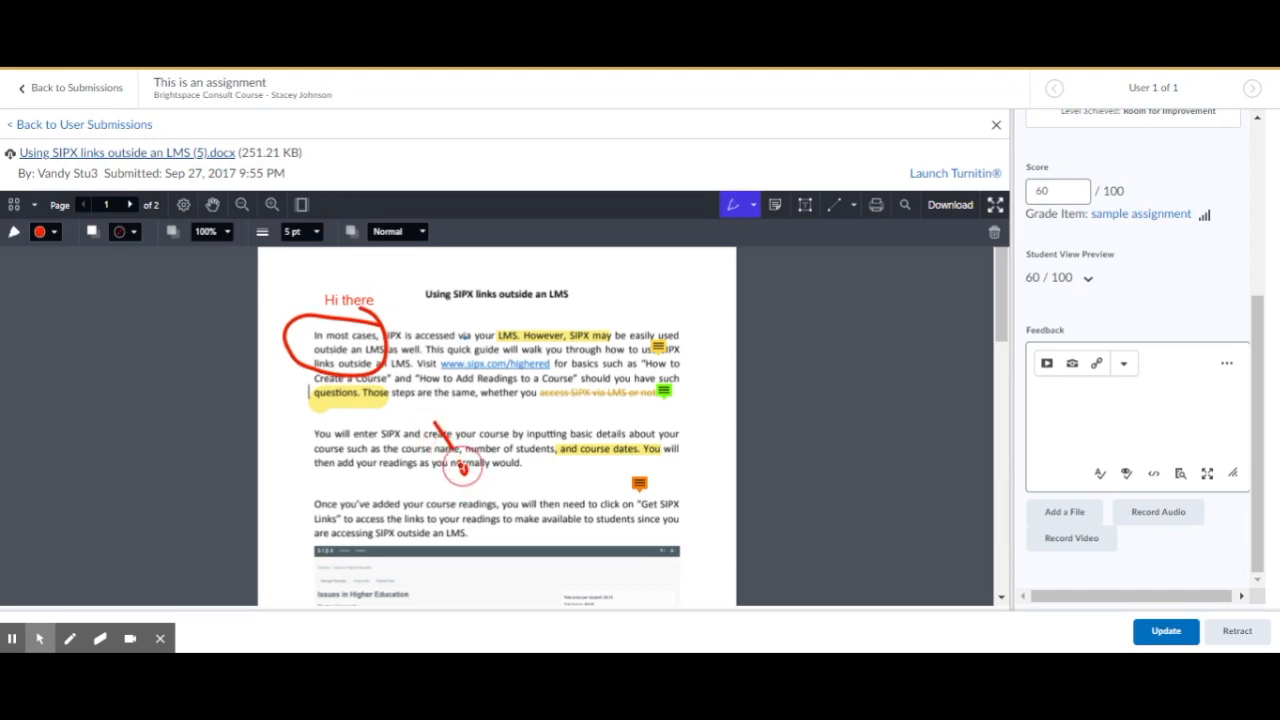
Step: Add a blue comment note reading "Check your transitions." to the first line of the first paragraph and reopen it
click(776, 206)
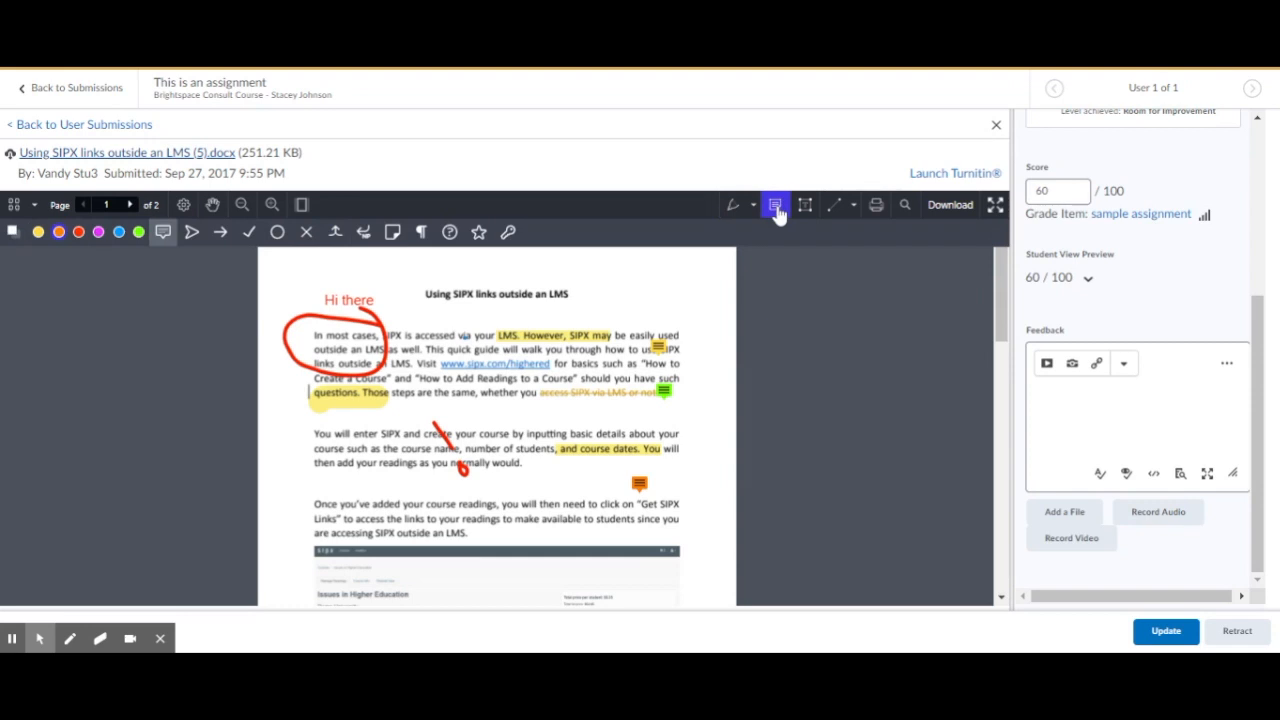
click(119, 232)
click(445, 338)
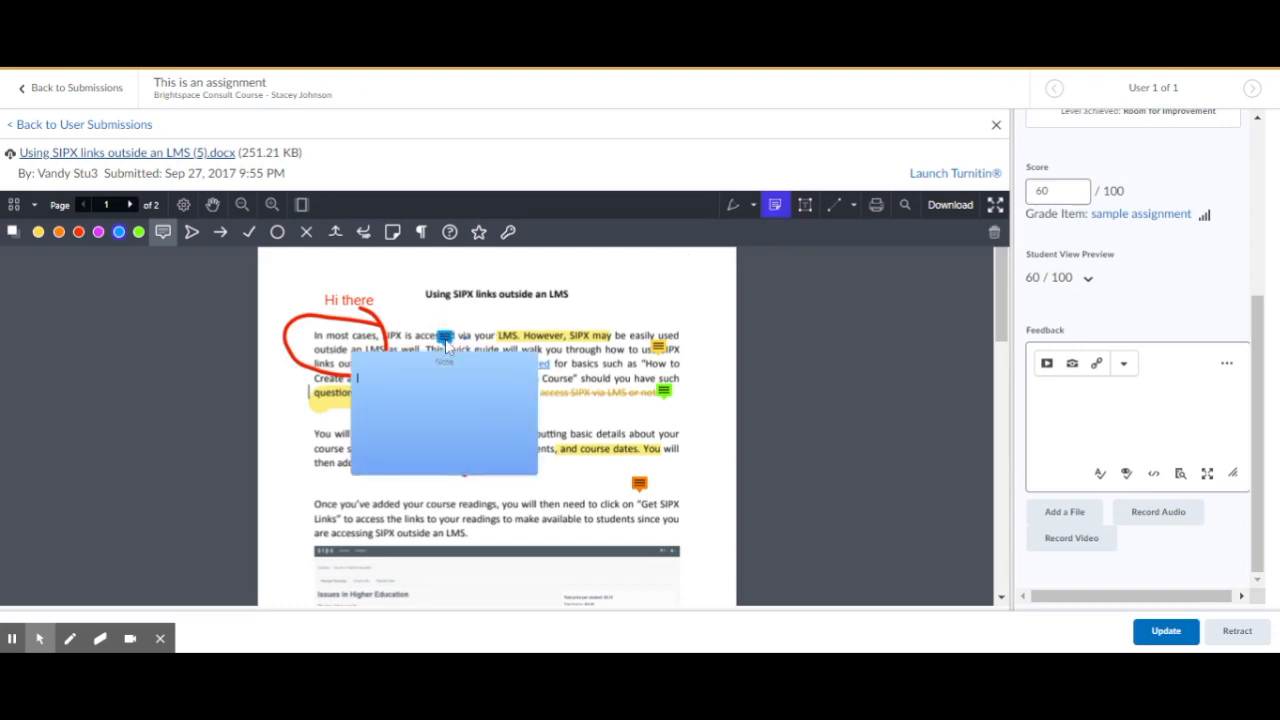
text(Check your transitions.)
click(511, 492)
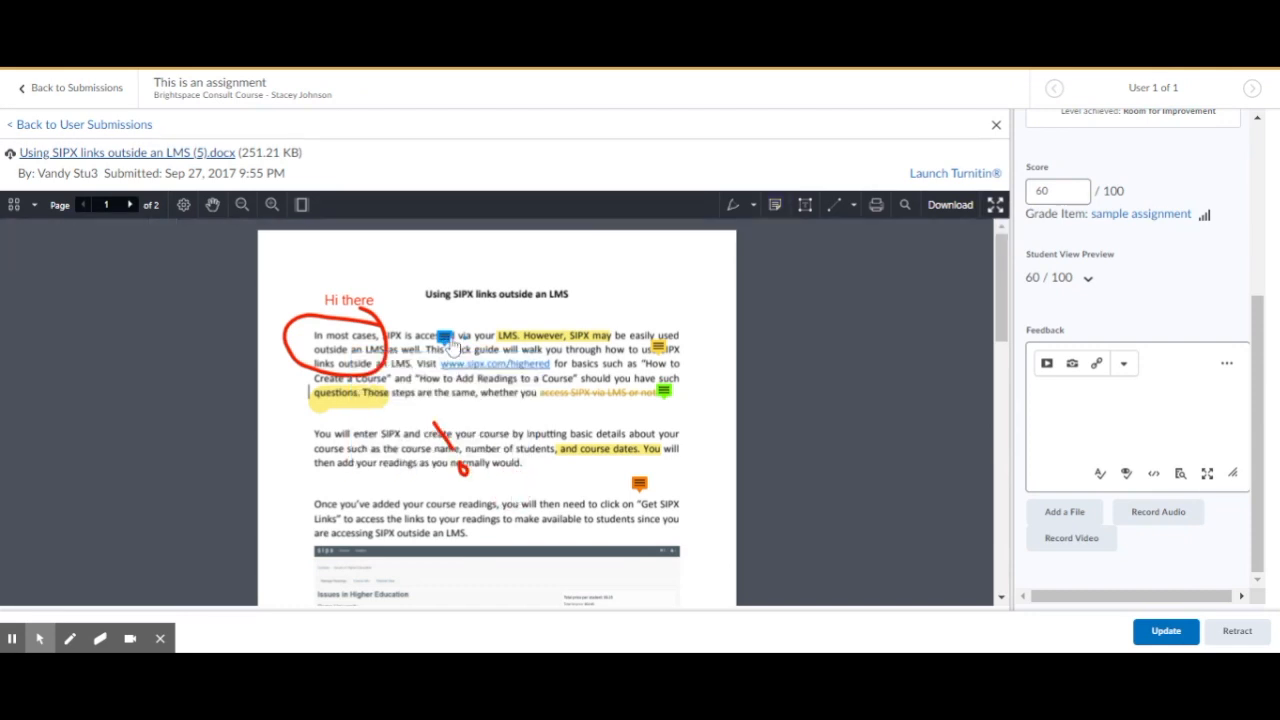
click(446, 343)
Step: Highlight "Once you've added your" at the start of the third paragraph with the 30 pt yellow freeform highlighter
click(752, 205)
click(717, 268)
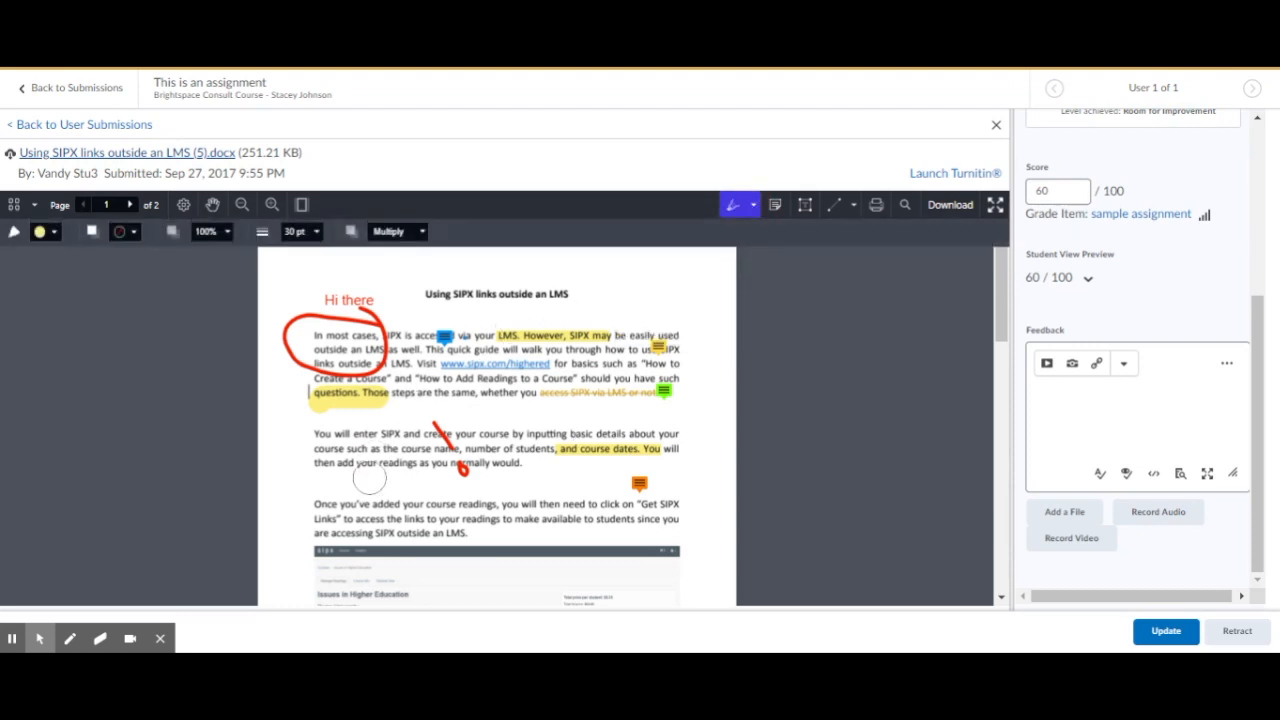
drag(322, 500, 427, 503)
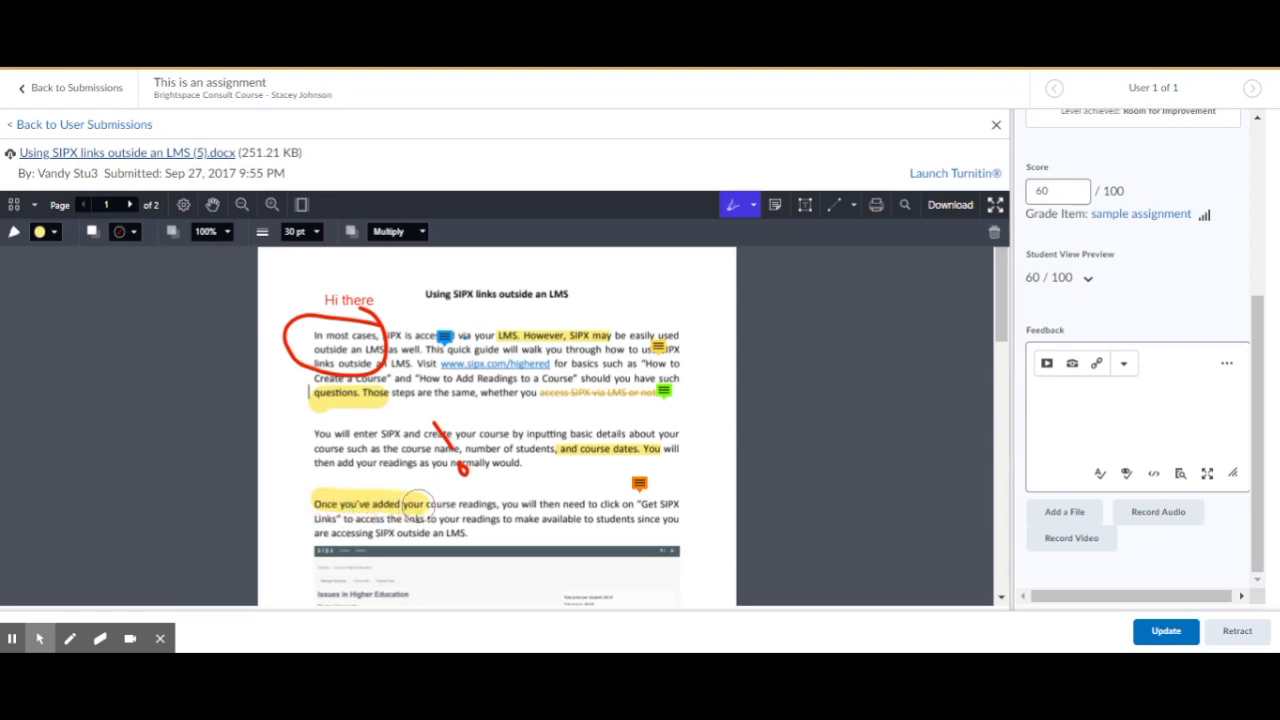
click(776, 205)
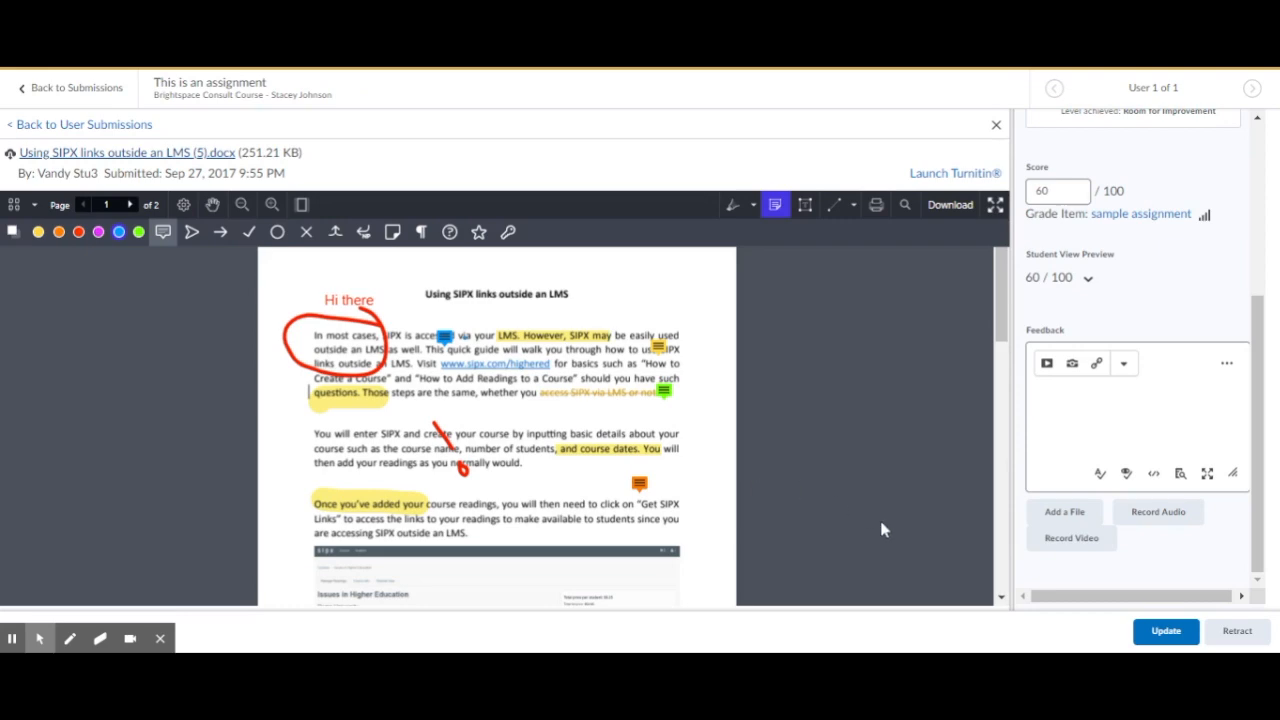
Step: Update the submission's evaluation and confirm publishing the score and feedback
click(1166, 631)
click(541, 250)
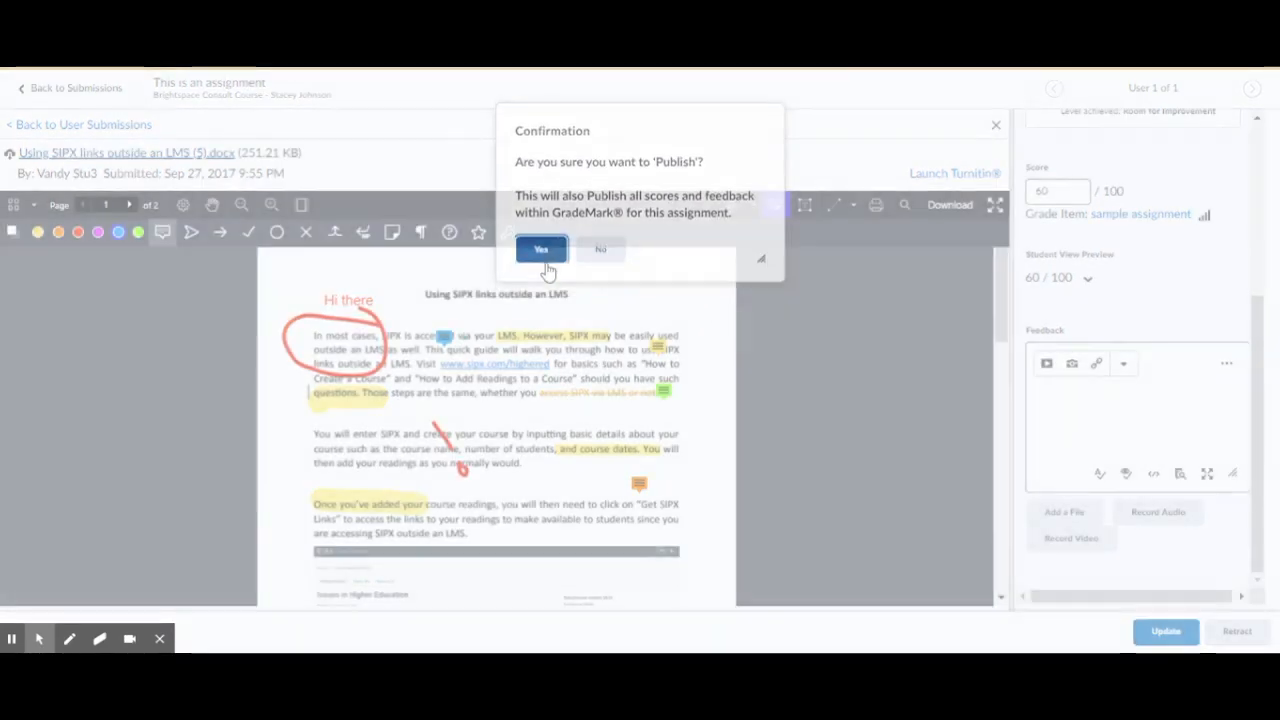
mouse_move(97, 640)
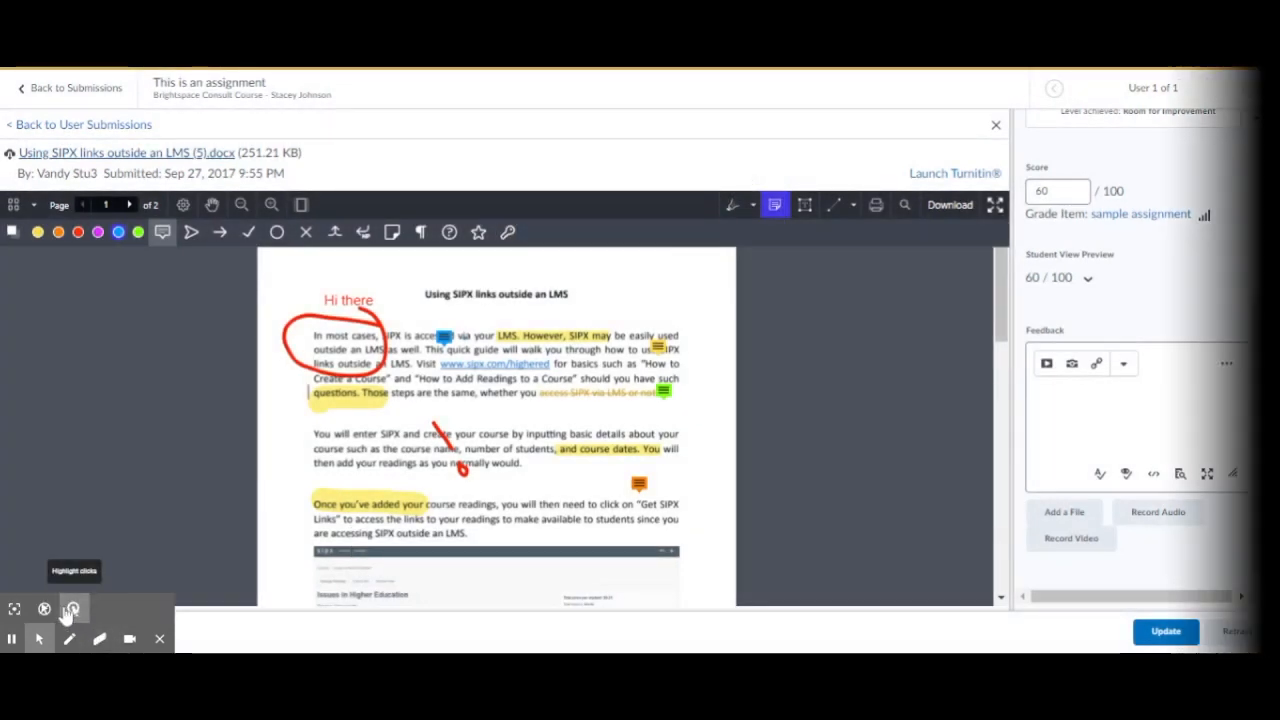